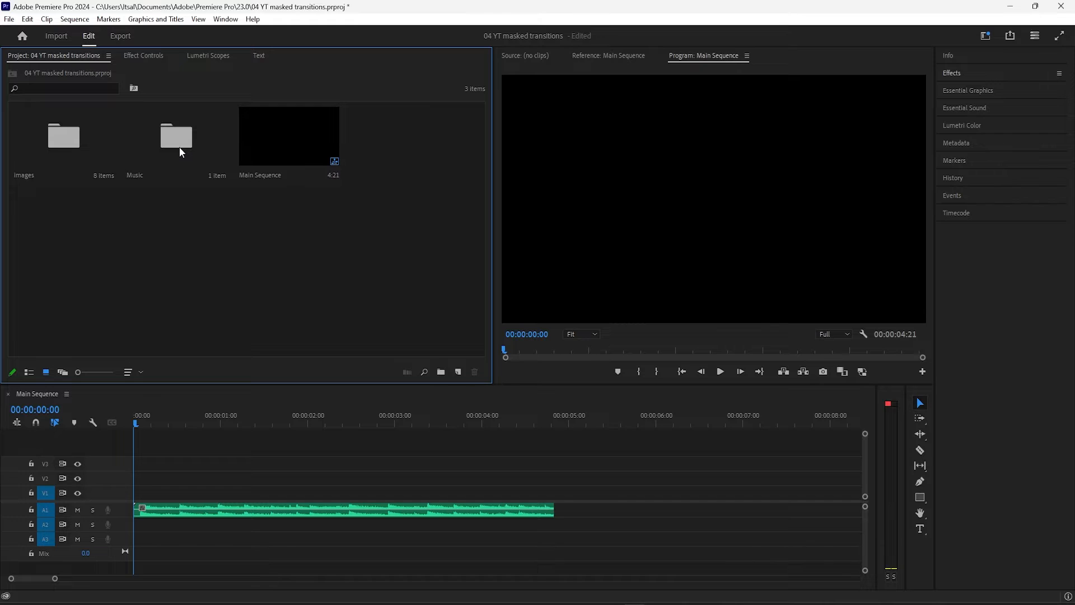
Look into the project's Music bin, return to the project root and open the Images bin
double_click(178, 148)
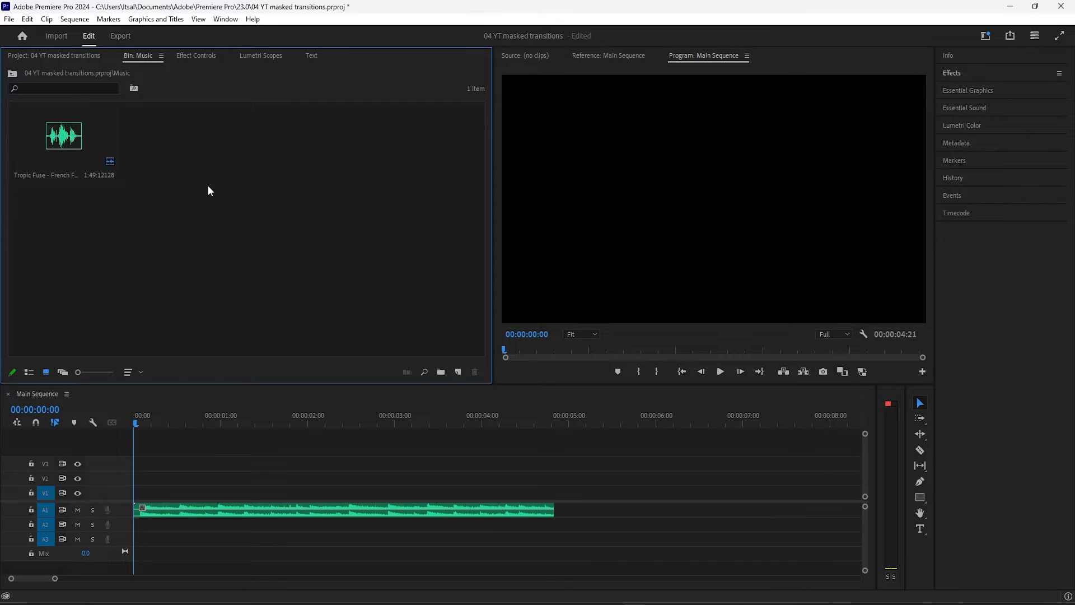
click(78, 56)
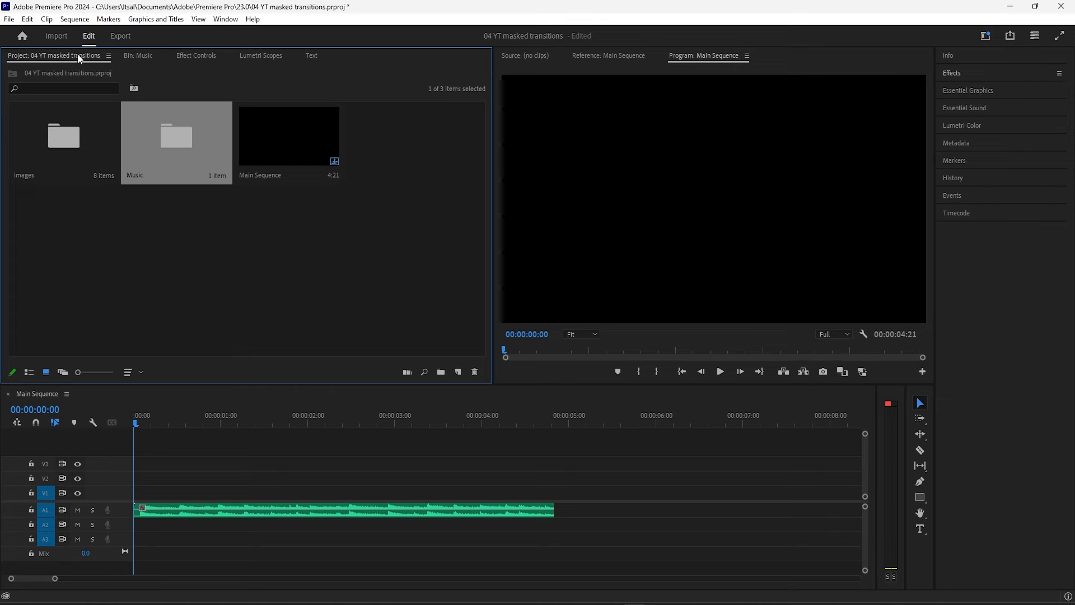
double_click(79, 140)
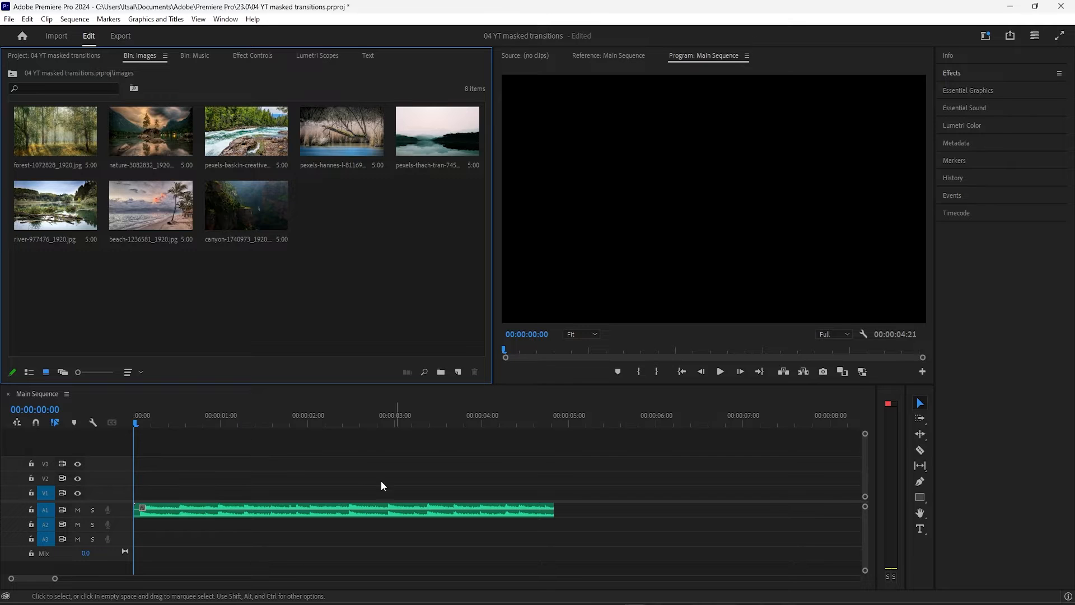
Play the sequence from the start to the end of the music clip to hear its beat
click(140, 403)
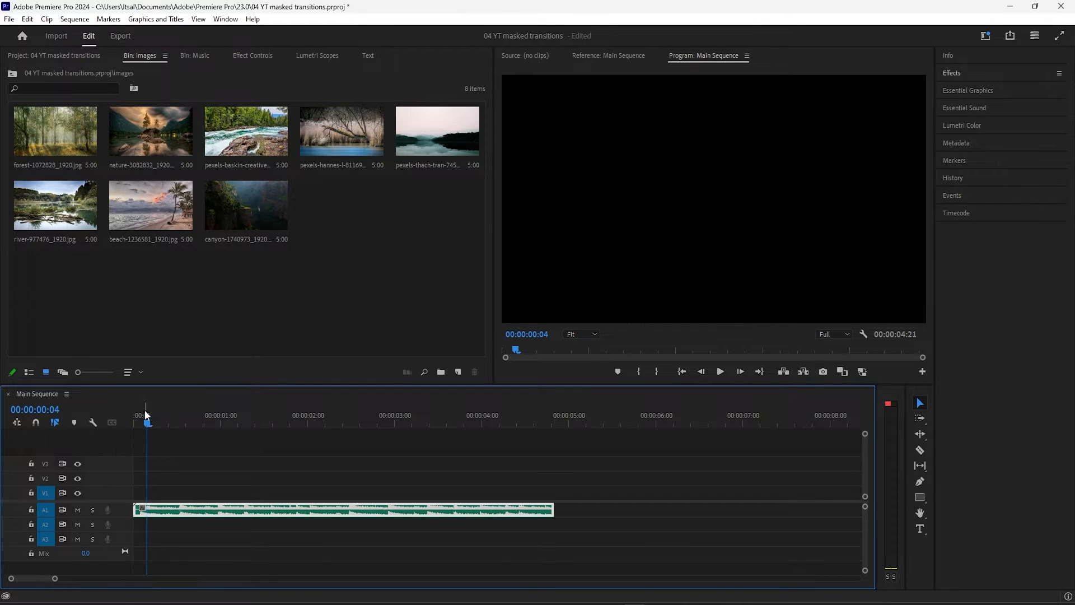
click(140, 424)
drag(141, 424, 136, 422)
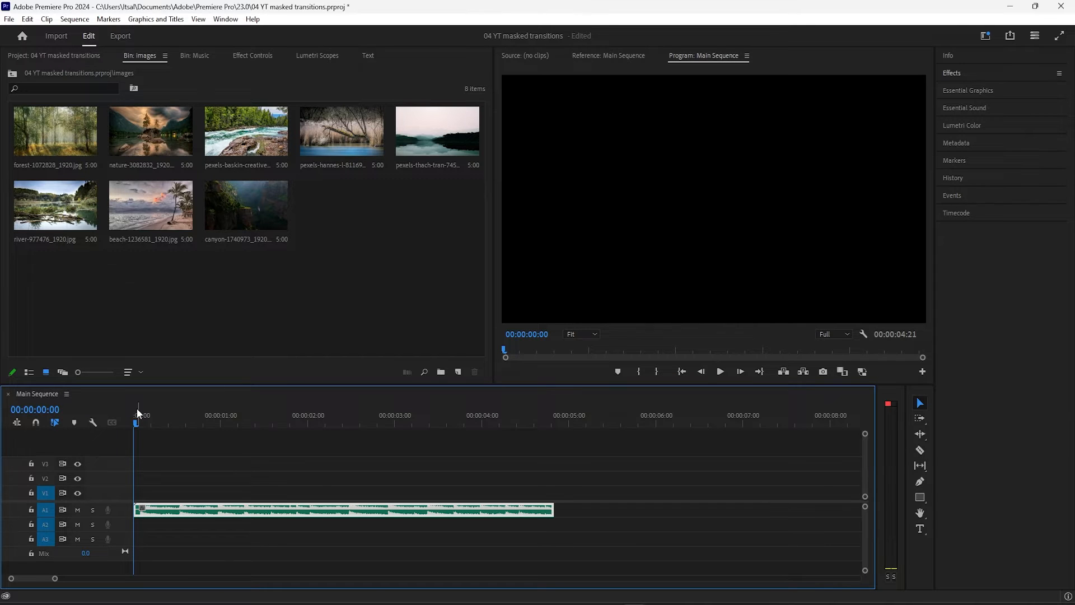
click(744, 339)
click(723, 373)
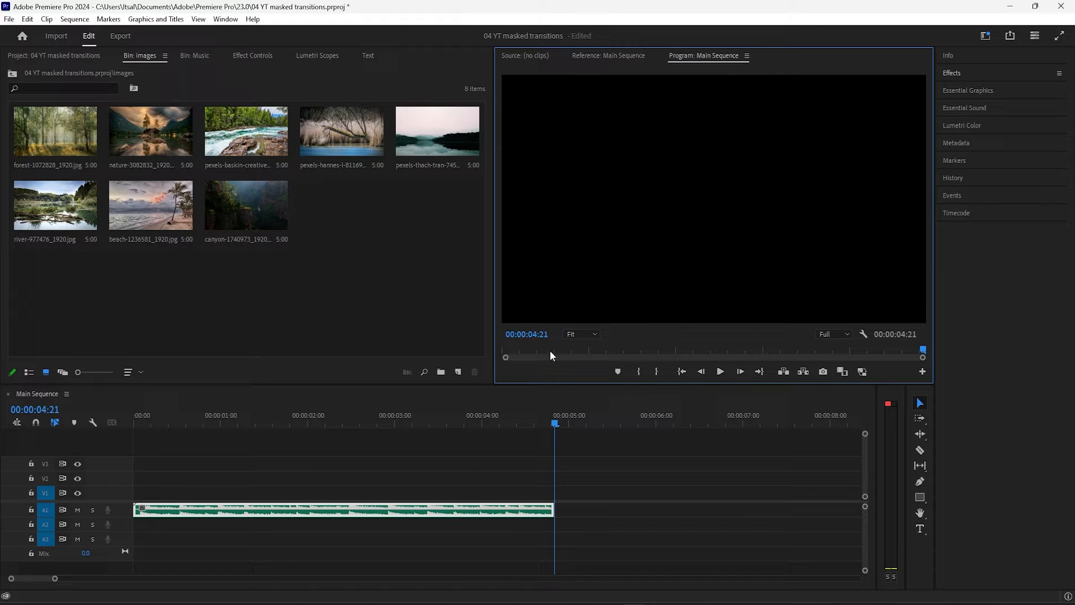
Play the sequence from the start and add eight unnumbered markers on the timeline in time with the music
click(505, 351)
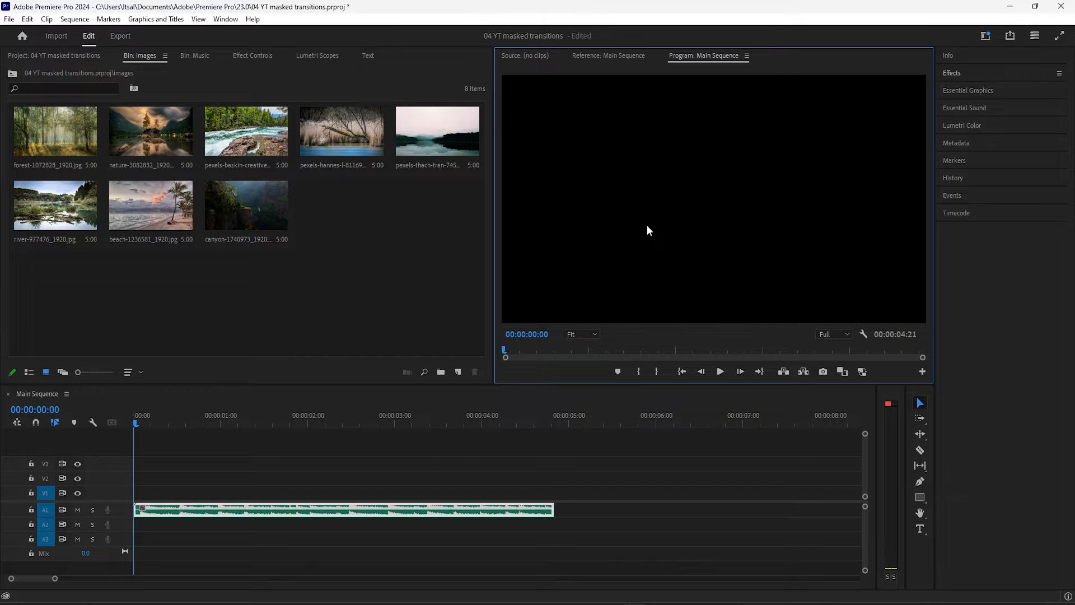
key(space)
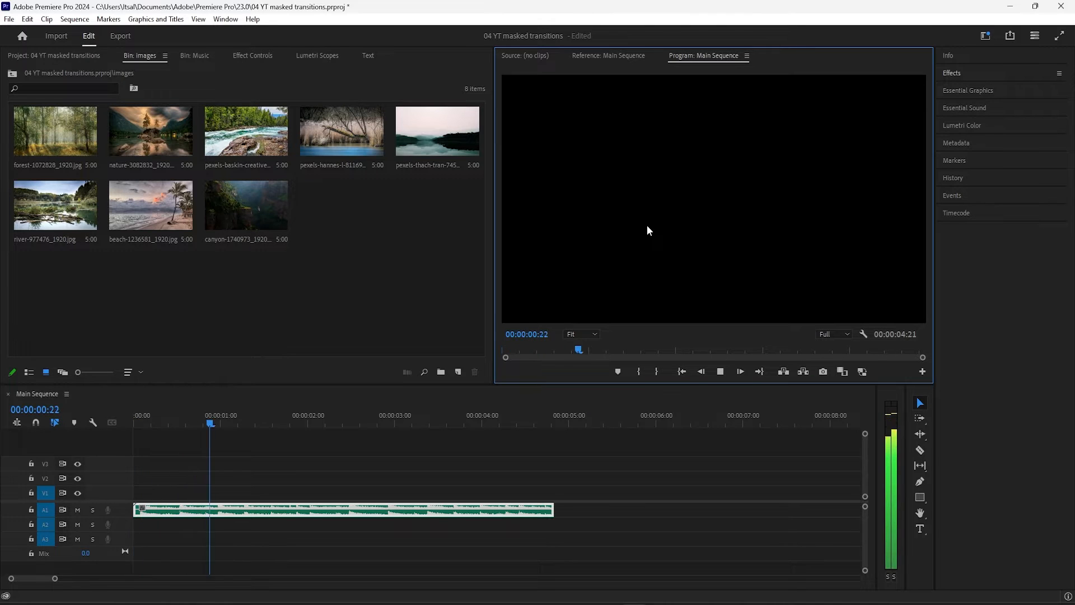
key(m)
key(m)
key(m)
key(m)
key(m)
key(m)
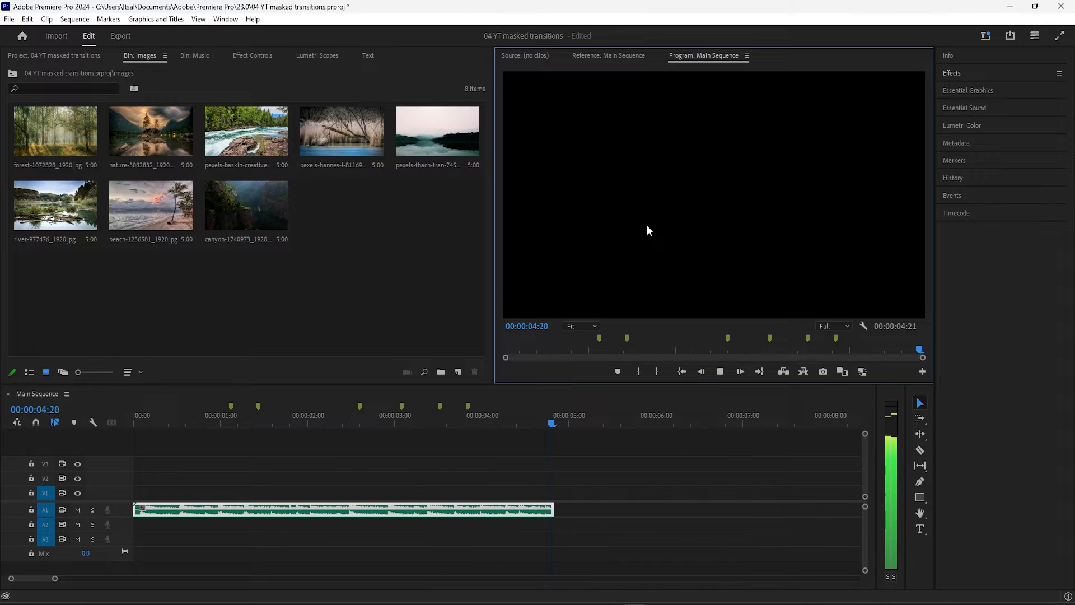
key(m)
key(m)
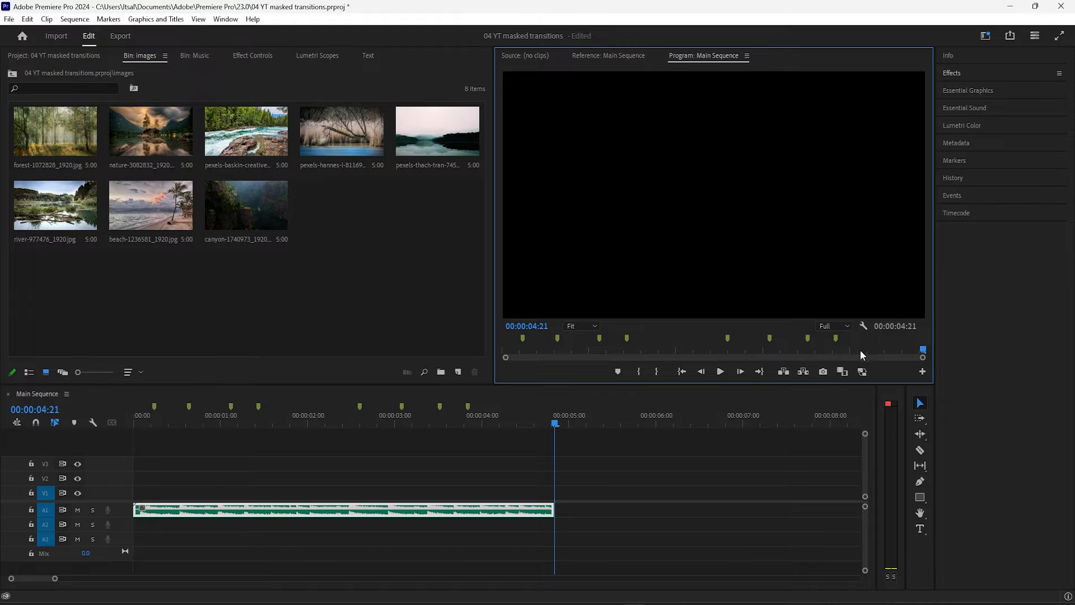
Place the playhead on the first marker at 00:00:00:06
drag(249, 422, 186, 422)
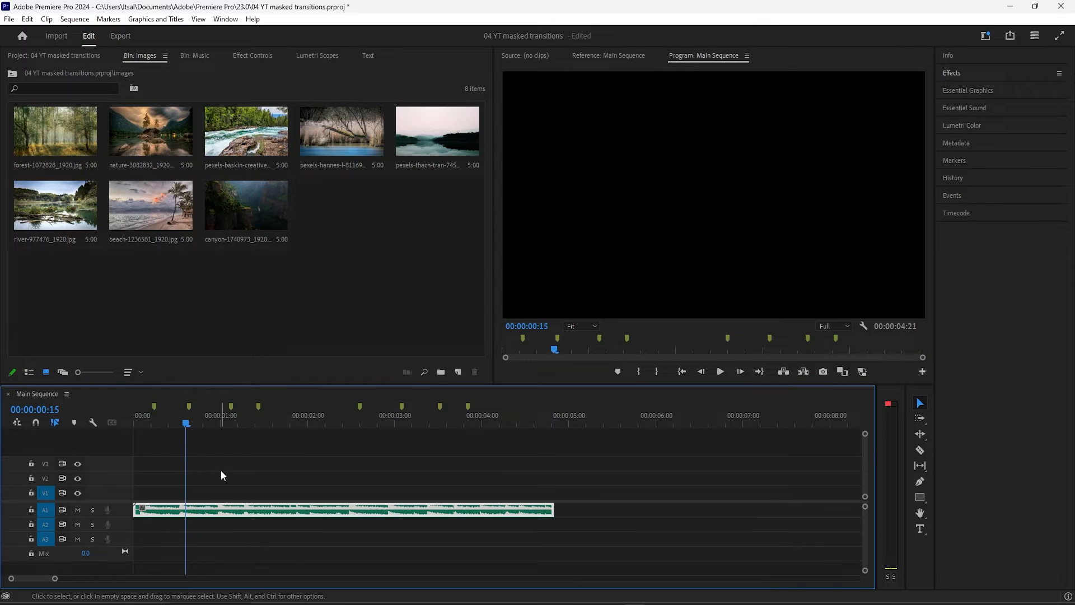
click(219, 474)
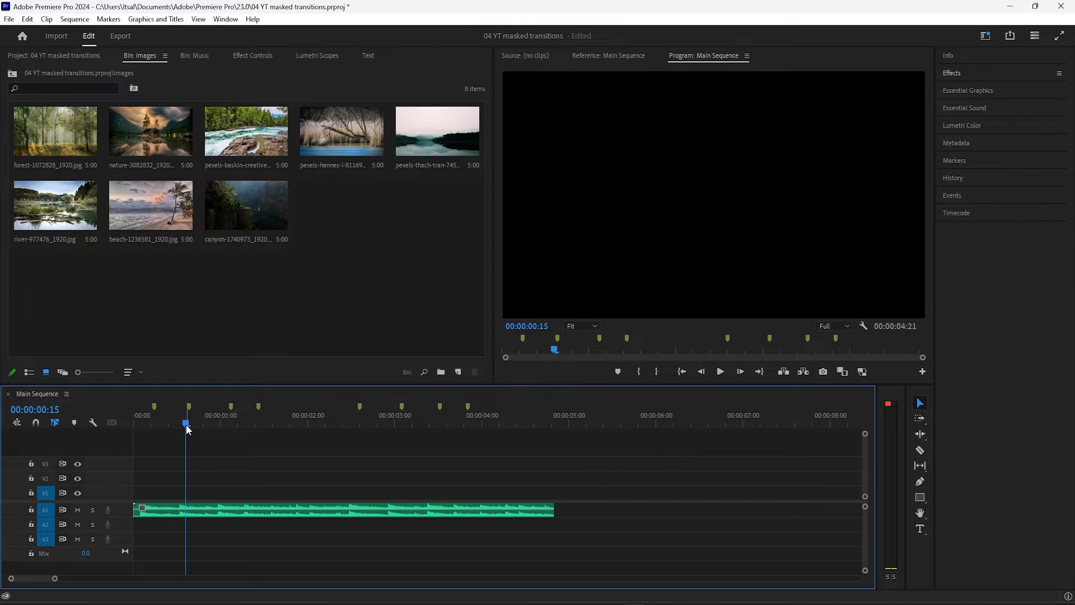
drag(187, 430, 159, 431)
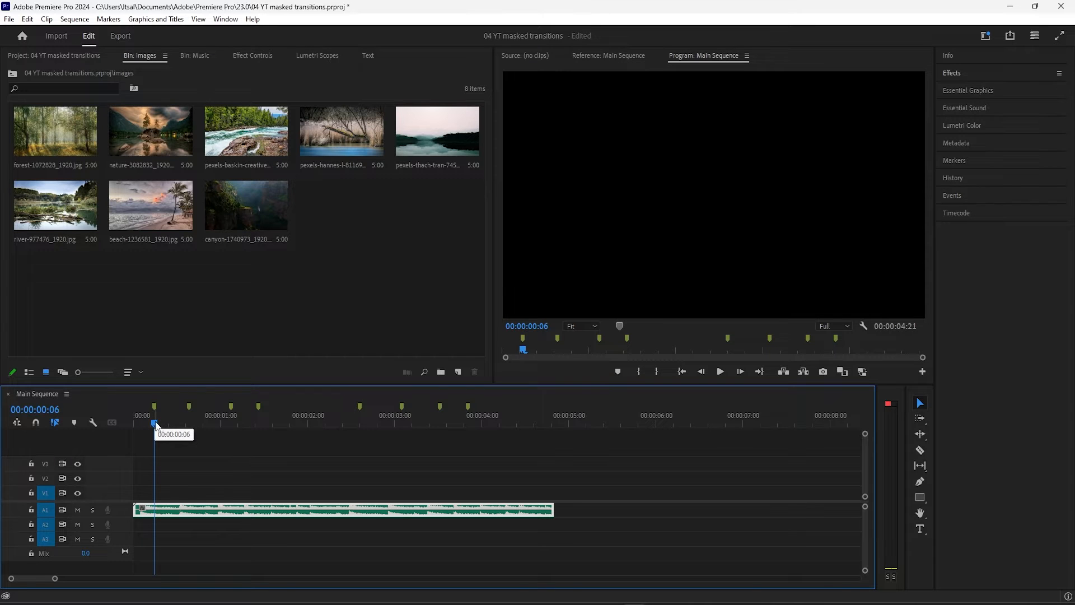
mouse_move(155, 425)
mouse_down()
mouse_move(250, 424)
mouse_move(158, 425)
mouse_up()
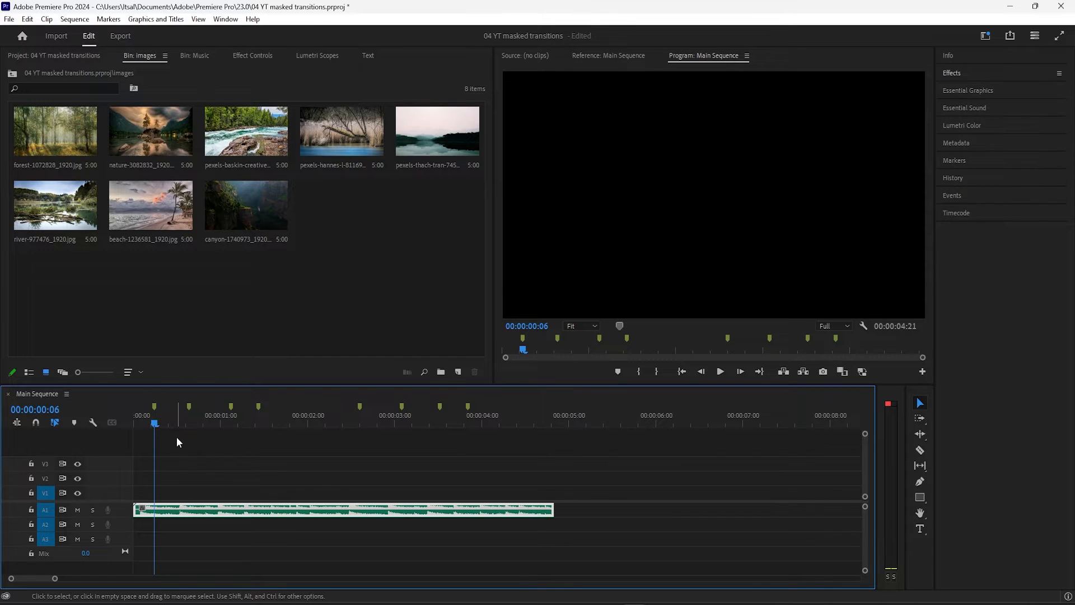
click(225, 299)
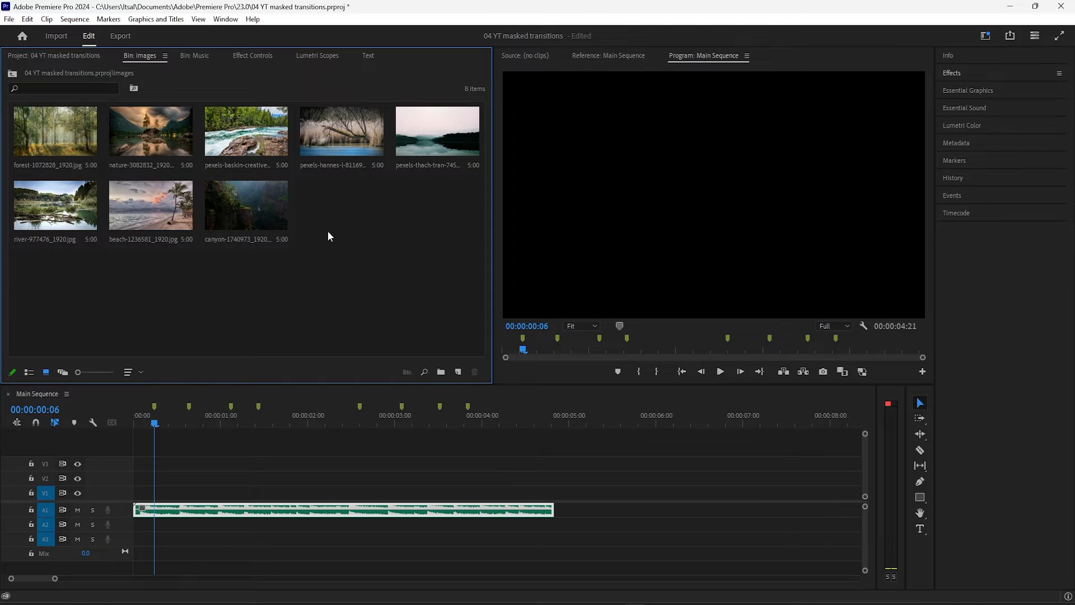
click(65, 133)
ctrl+click(256, 140)
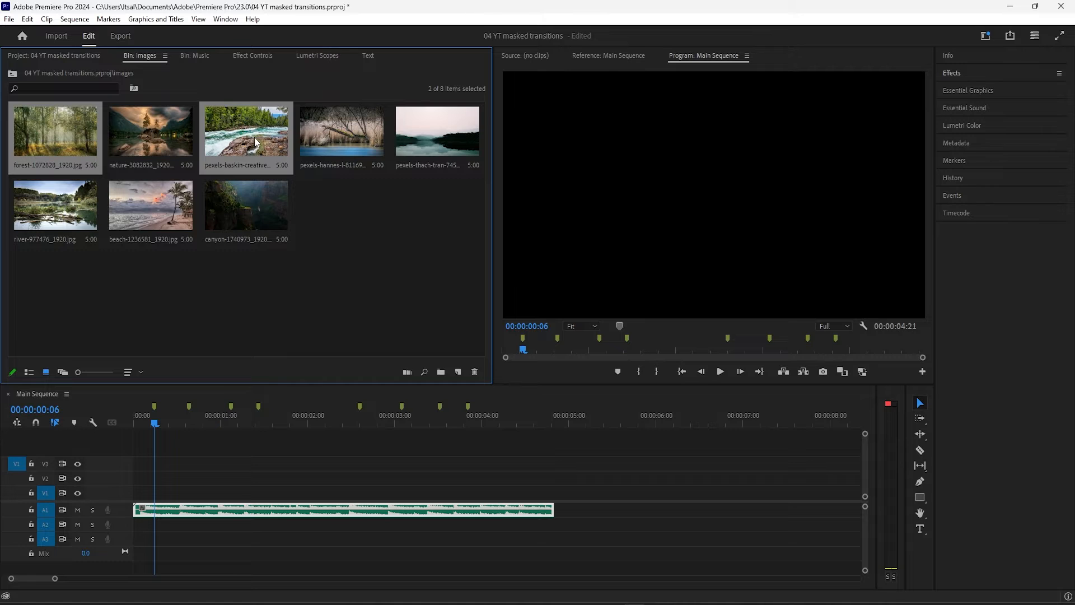
ctrl+click(162, 206)
ctrl+click(152, 135)
ctrl+click(44, 216)
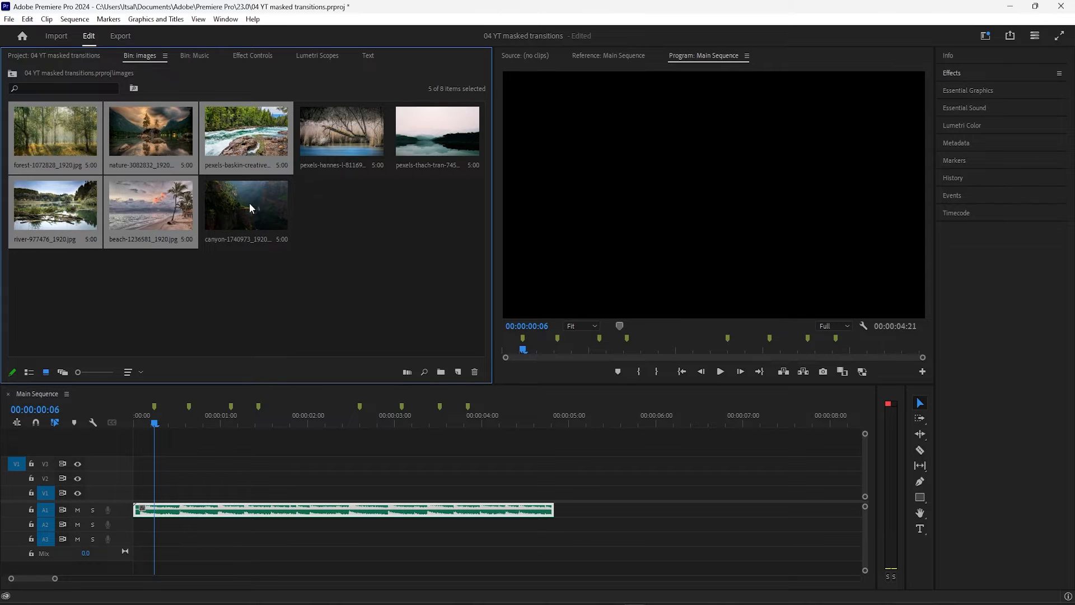
ctrl+click(327, 121)
ctrl+click(454, 149)
ctrl+click(246, 207)
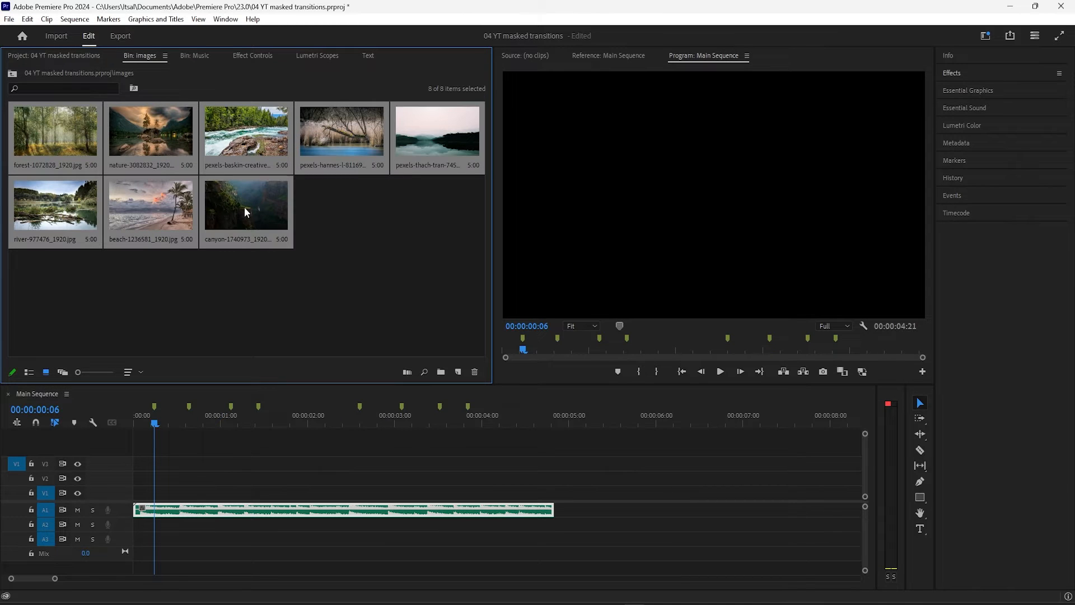
click(224, 279)
click(70, 144)
click(145, 130)
click(226, 141)
click(357, 133)
click(409, 139)
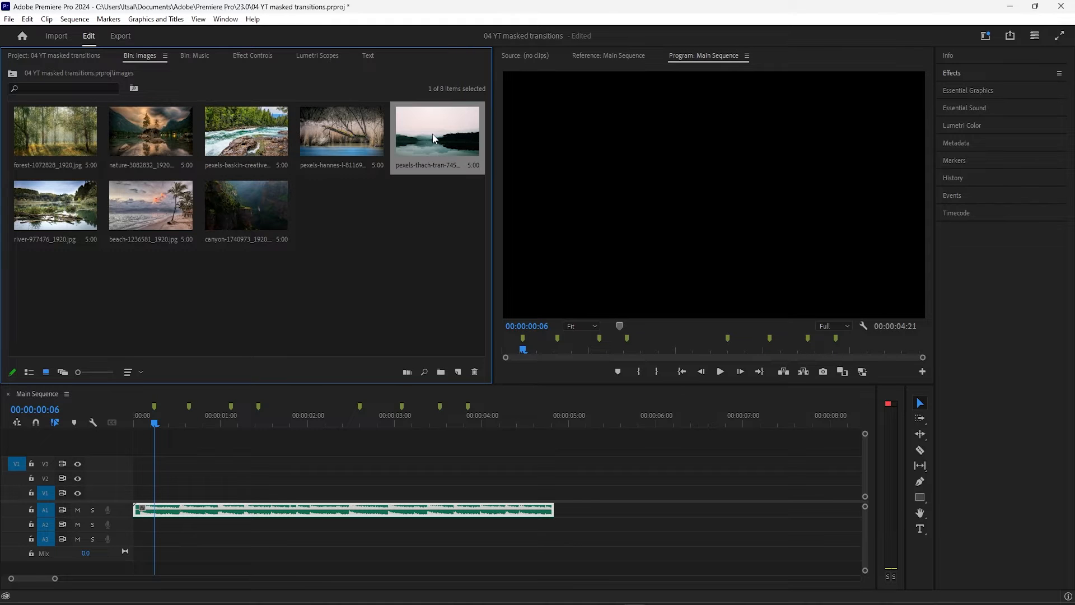
click(78, 205)
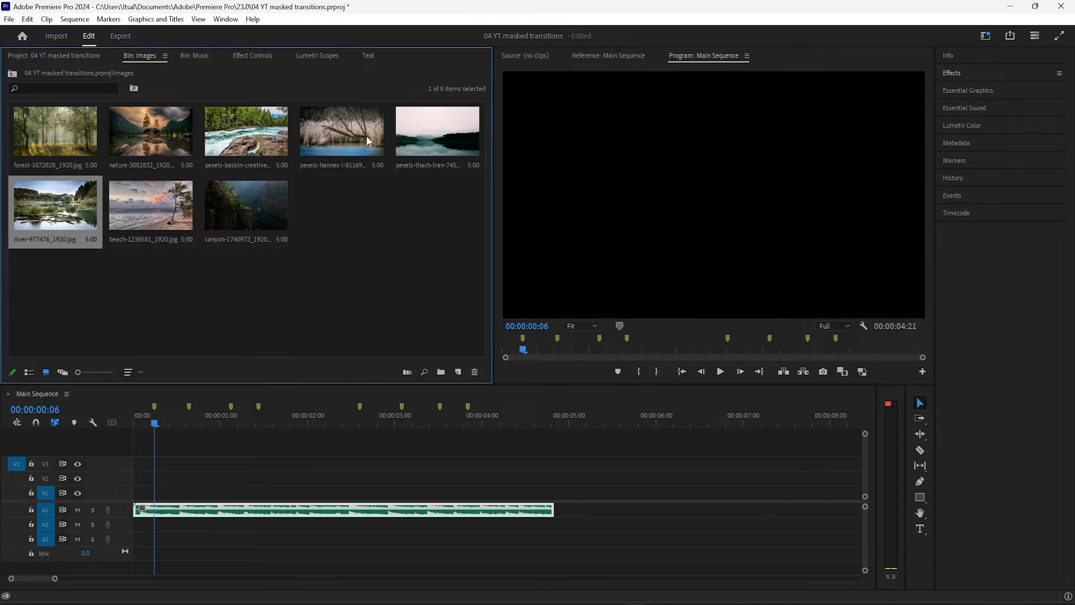
click(136, 290)
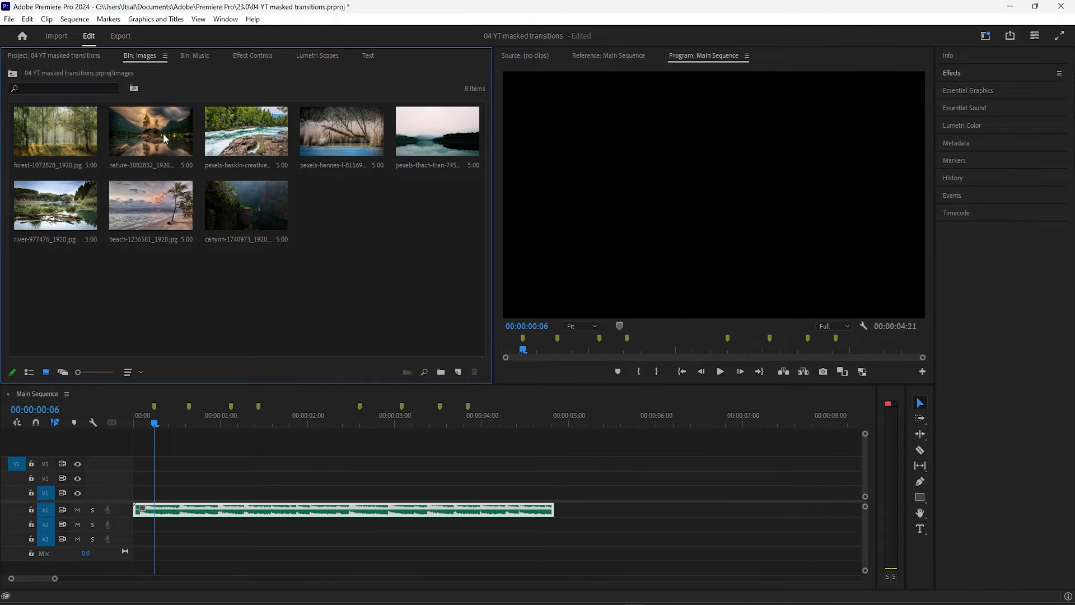
Select the eight images in this order: forest, beach, nature, river, pexels-baskin, canyon, pexels-hannes and pexels-thach-tran
click(69, 148)
ctrl+click(180, 223)
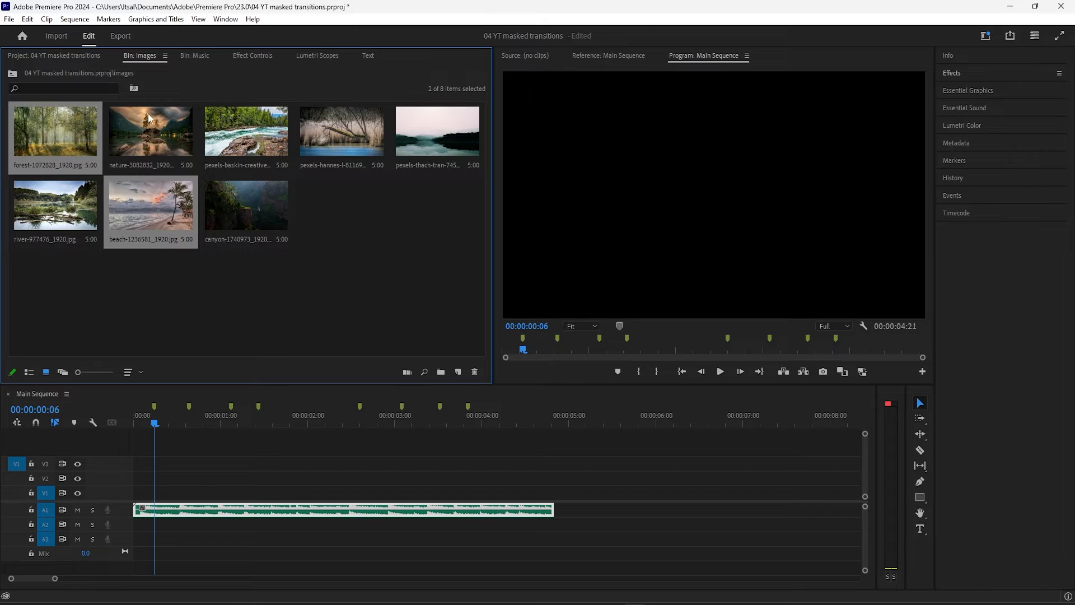
ctrl+click(150, 119)
ctrl+click(82, 205)
ctrl+click(268, 149)
ctrl+click(274, 193)
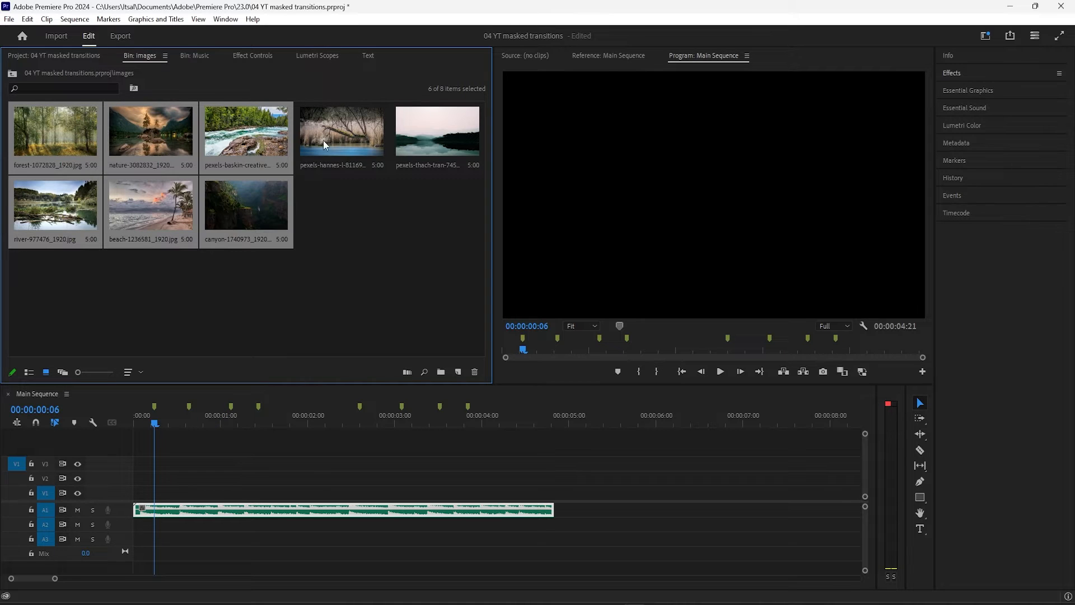
ctrl+click(347, 140)
ctrl+click(406, 139)
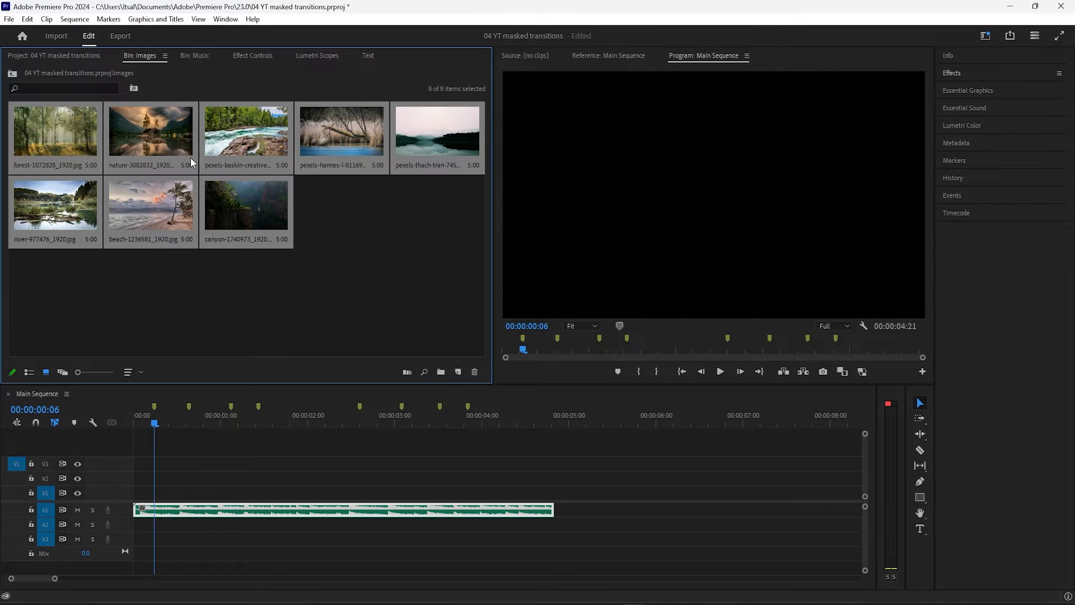
Automate the selected images to the sequence with Selection Order, placement At Unnumbered Markers and the Overwrite Edit method
click(47, 19)
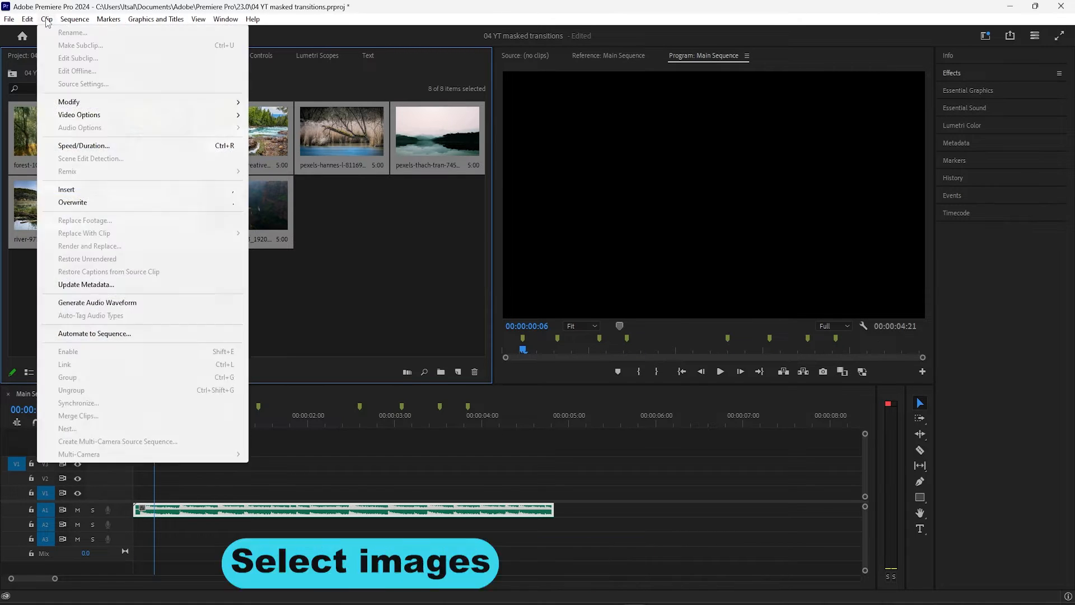
click(129, 334)
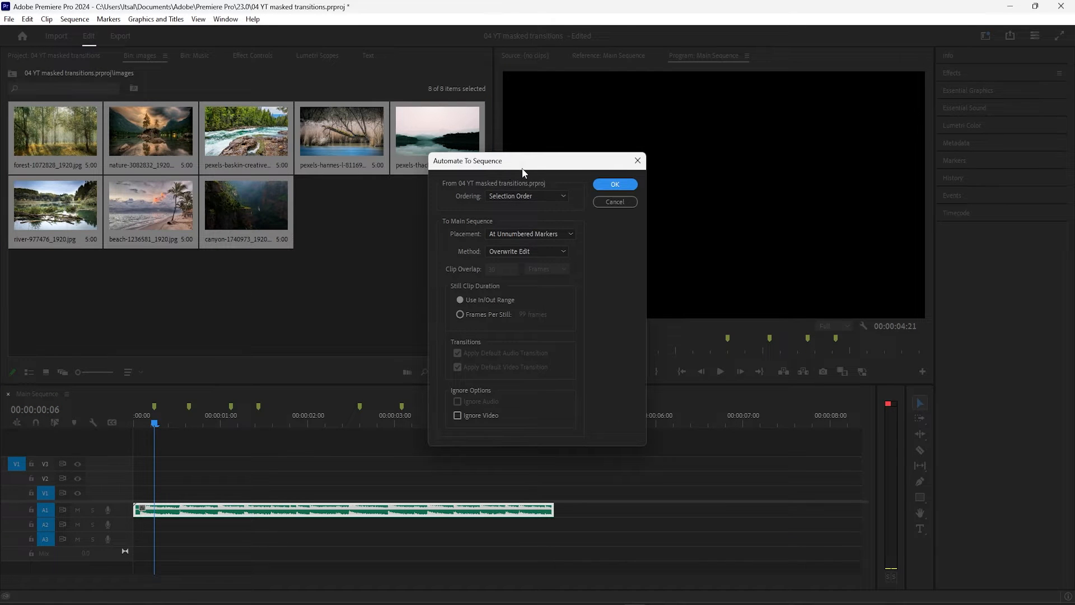
drag(527, 166, 587, 136)
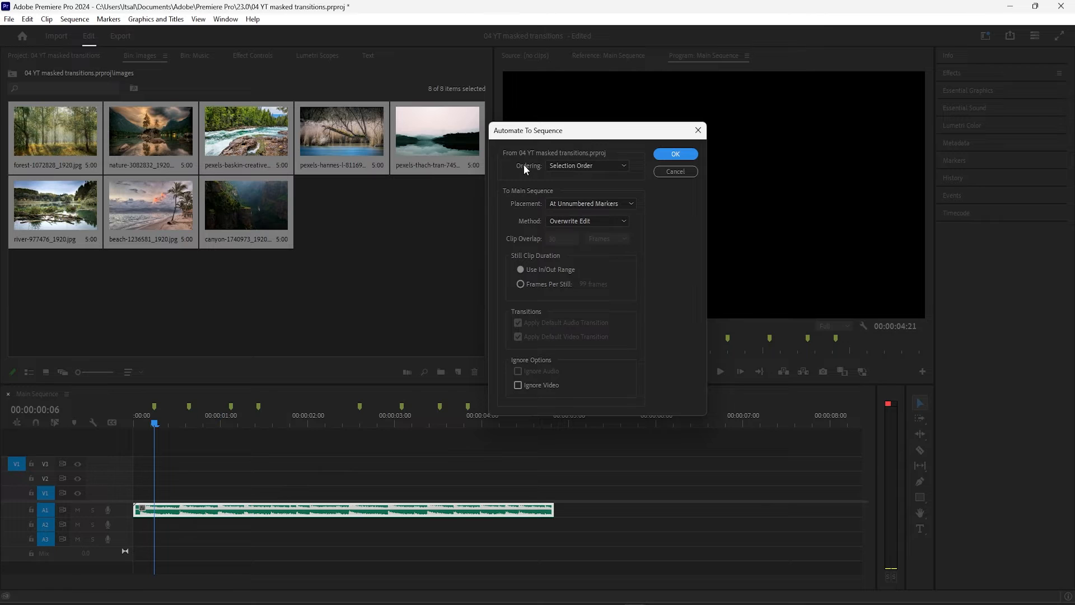
click(614, 167)
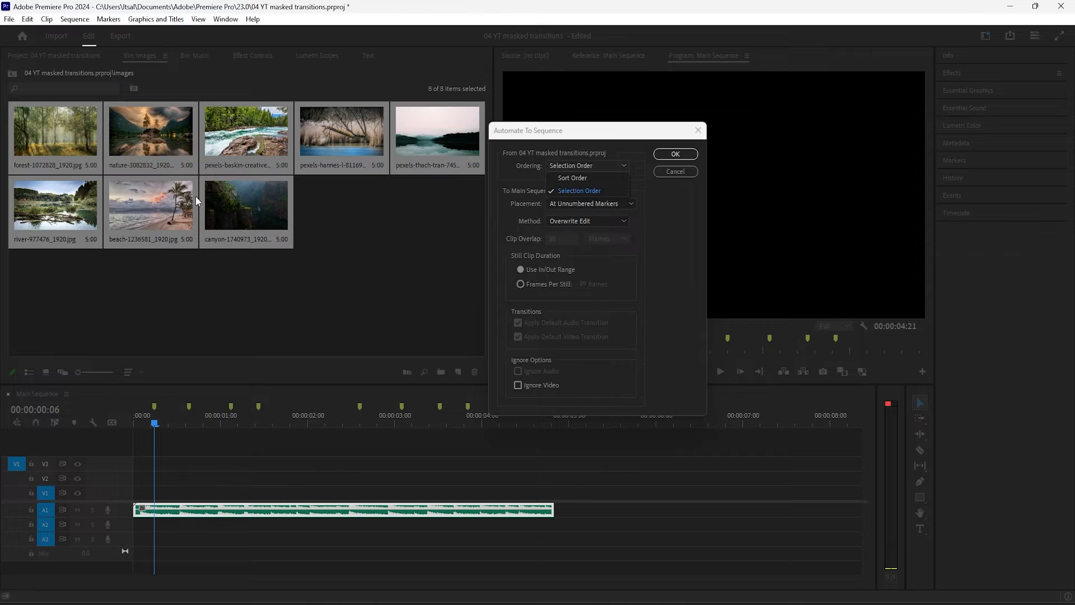
click(603, 193)
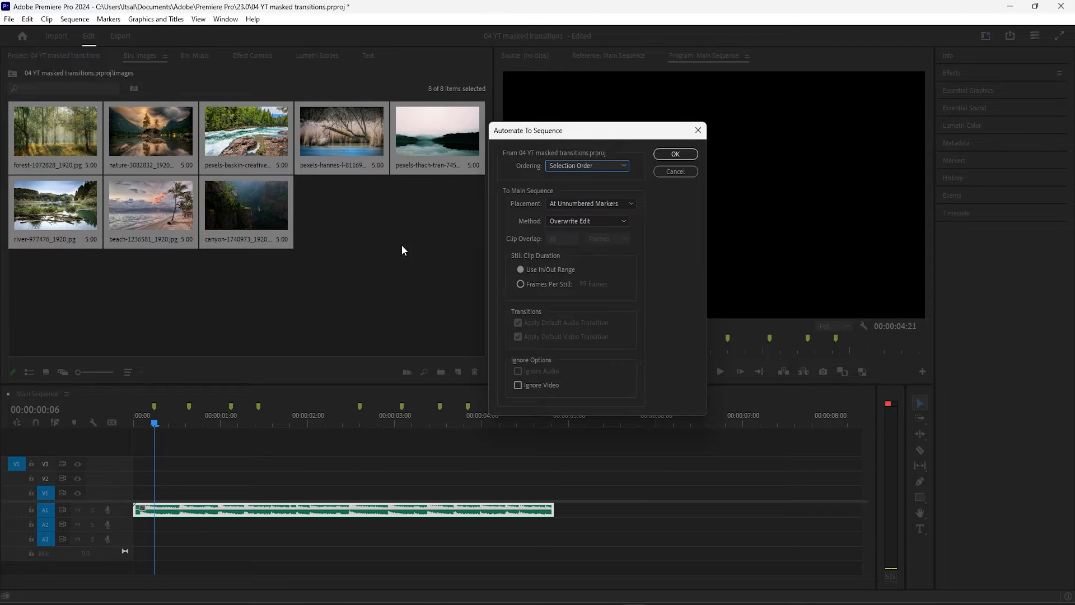
drag(598, 132, 584, 105)
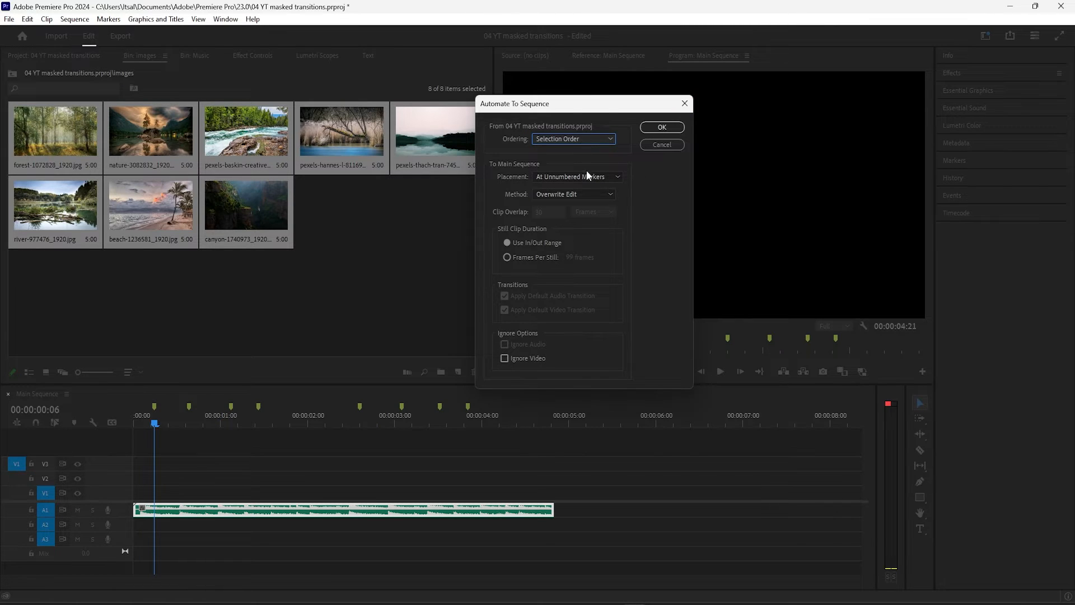
click(645, 126)
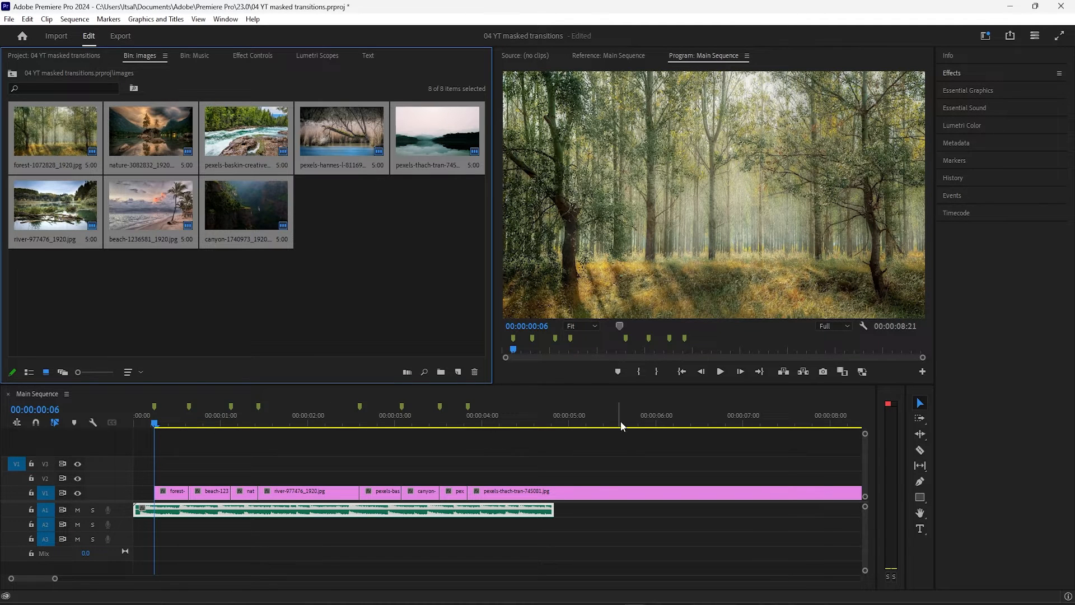
Cut the last image clip on V1 with the Razor tool at 00:00:04:21, where the music ends
click(562, 493)
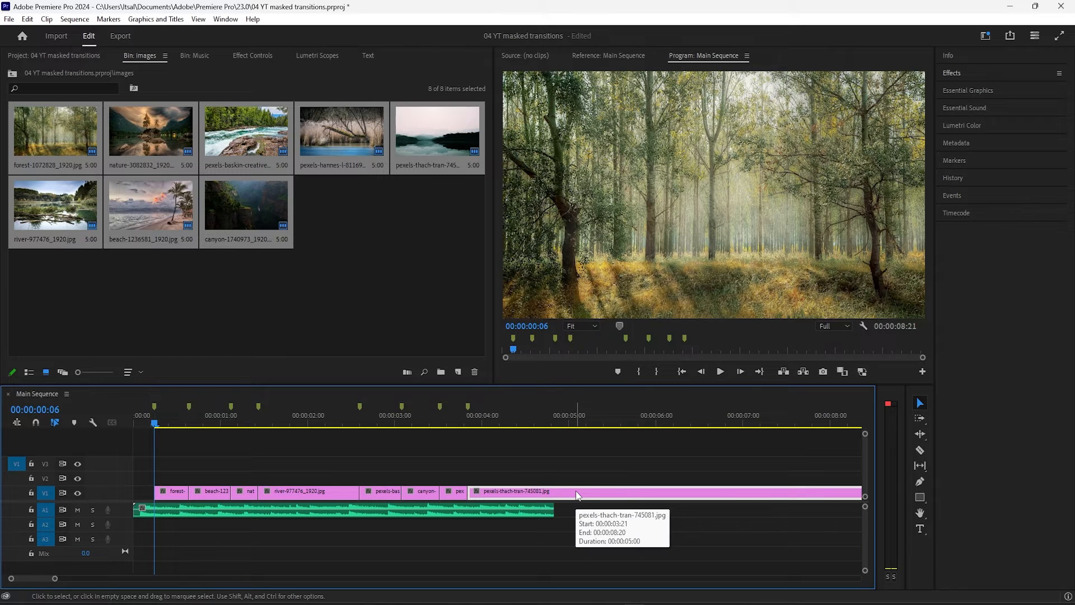
click(541, 413)
drag(542, 412, 555, 414)
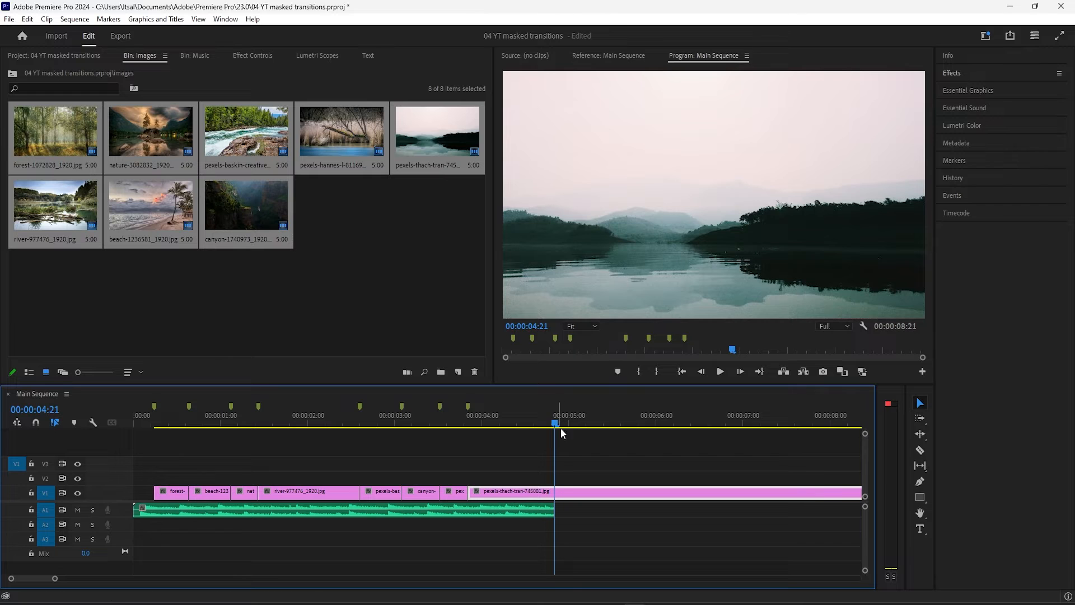
key(c)
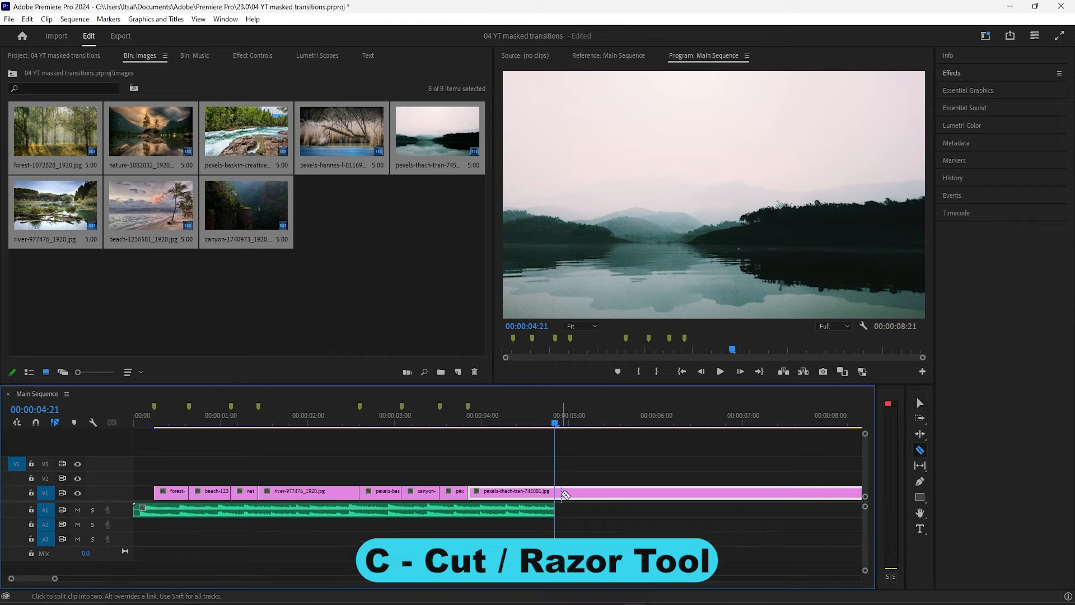
click(556, 493)
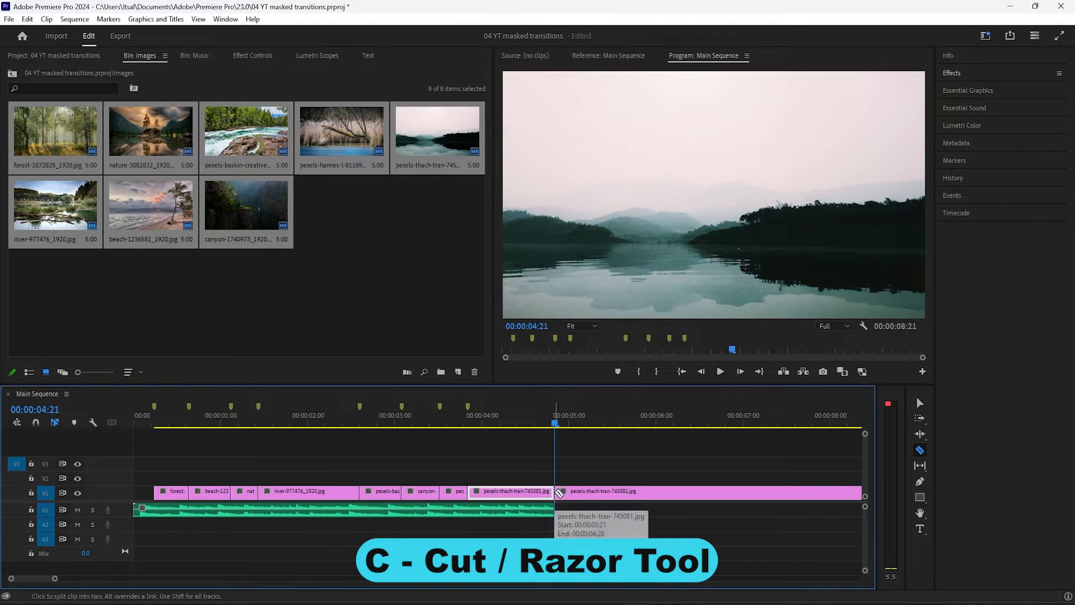
Delete the leftover image clip after 00:00:04:21 on V1 and extend the forest clip's start back to 00:00:00:00
key(v)
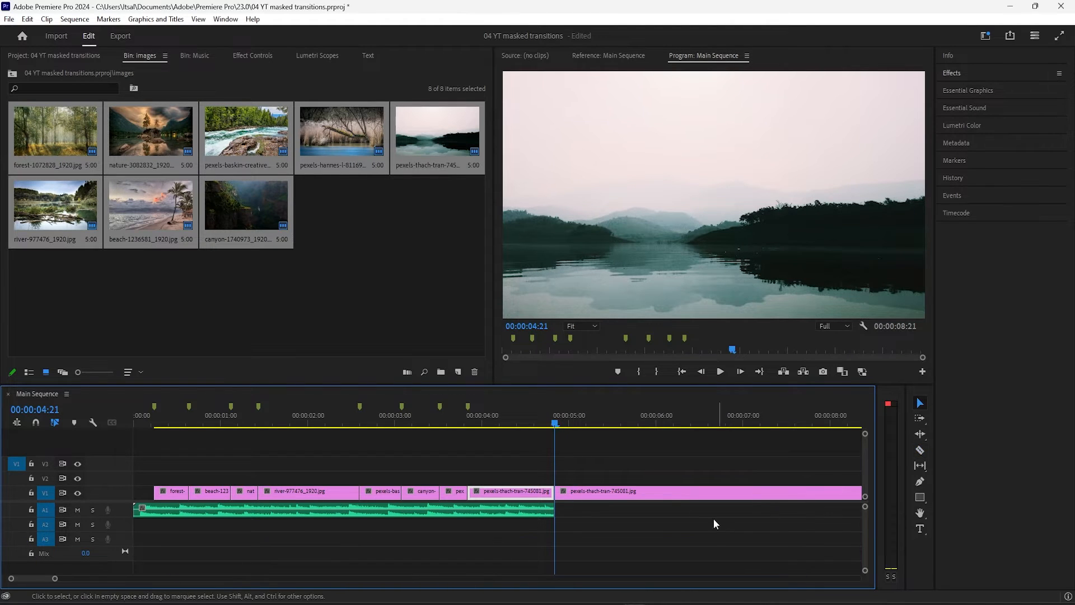
click(644, 493)
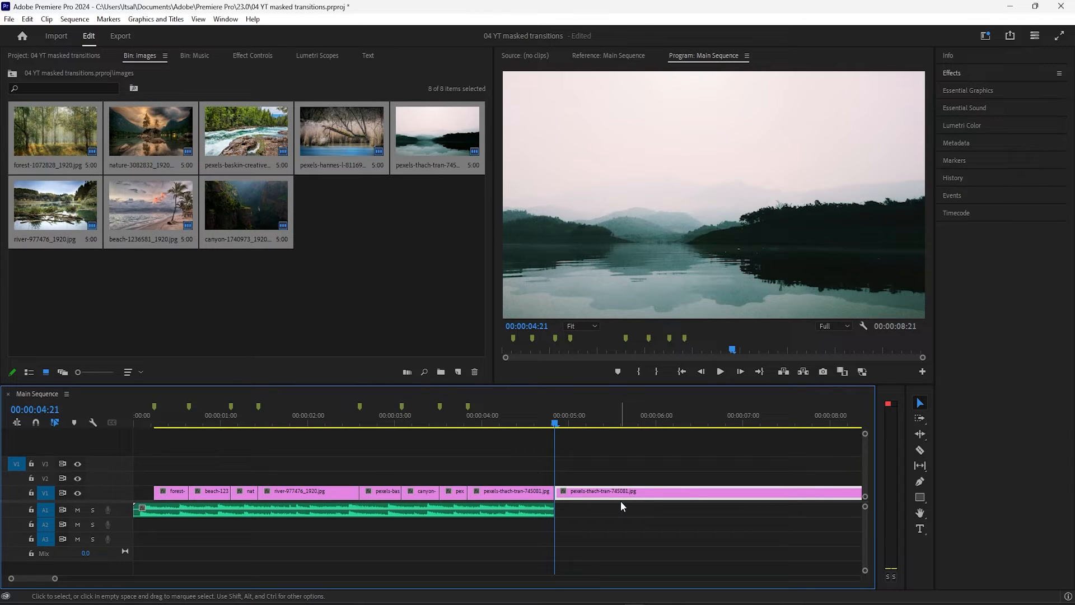
key(Delete)
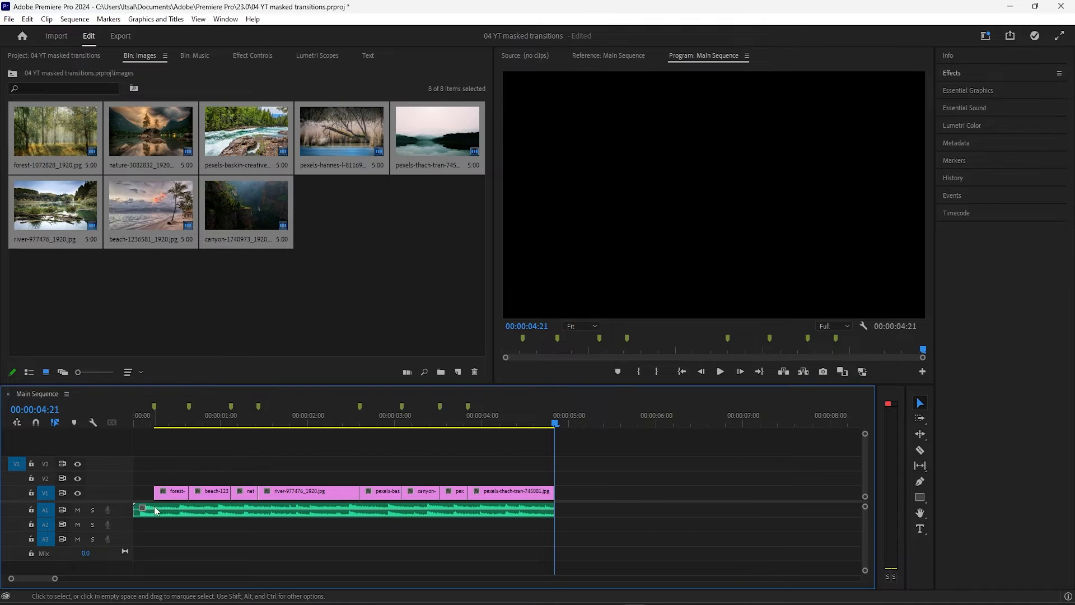
drag(157, 495, 133, 499)
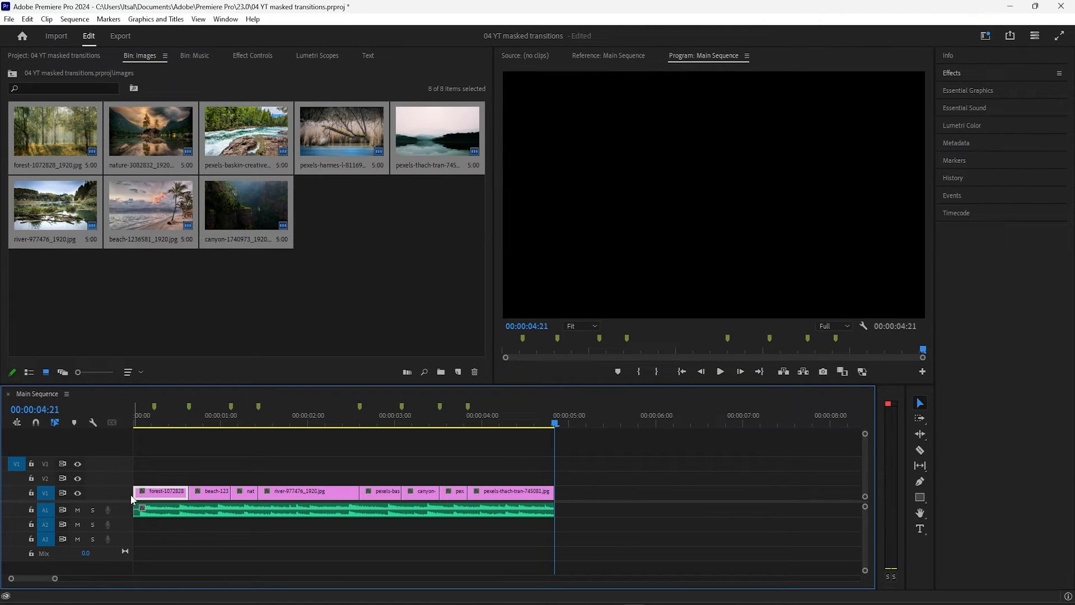
Play the whole sequence from 00:00:00:00 to check the image cuts against the music
click(136, 424)
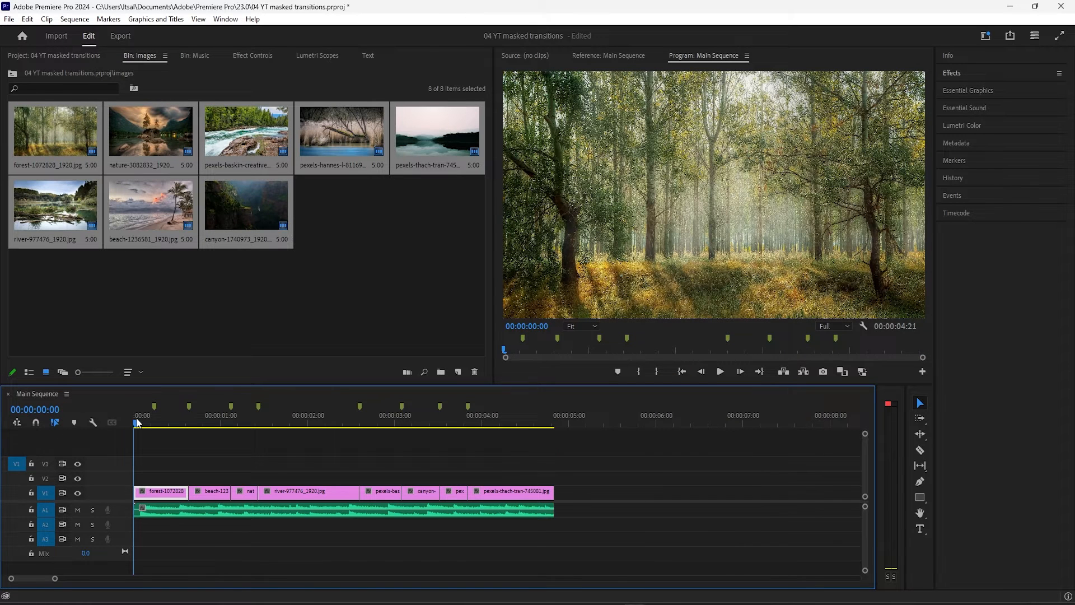
mouse_move(136, 424)
mouse_down()
mouse_move(157, 423)
mouse_move(135, 423)
mouse_up()
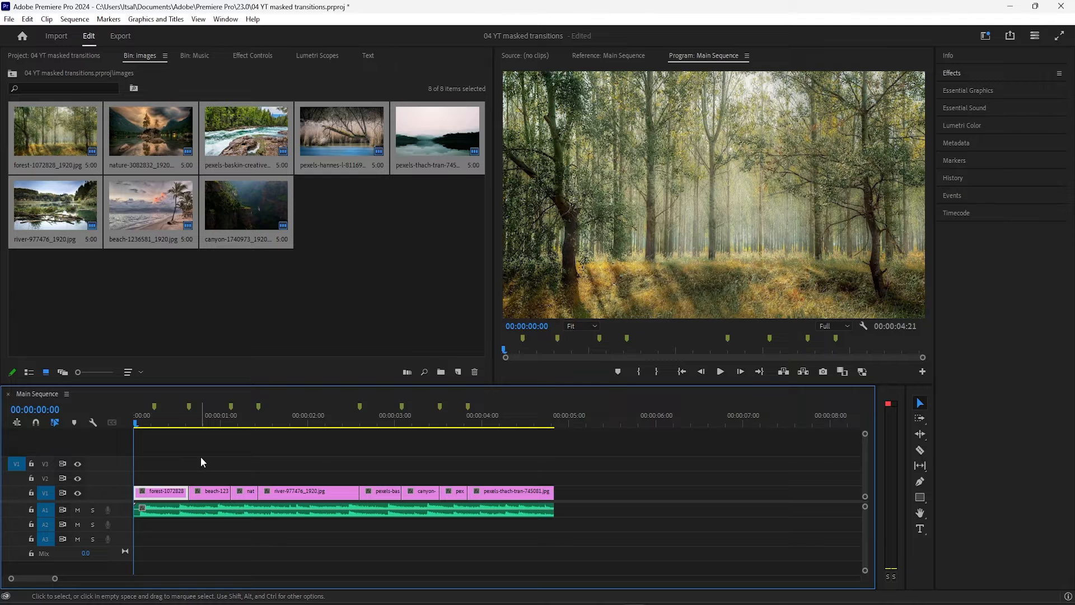
key(space)
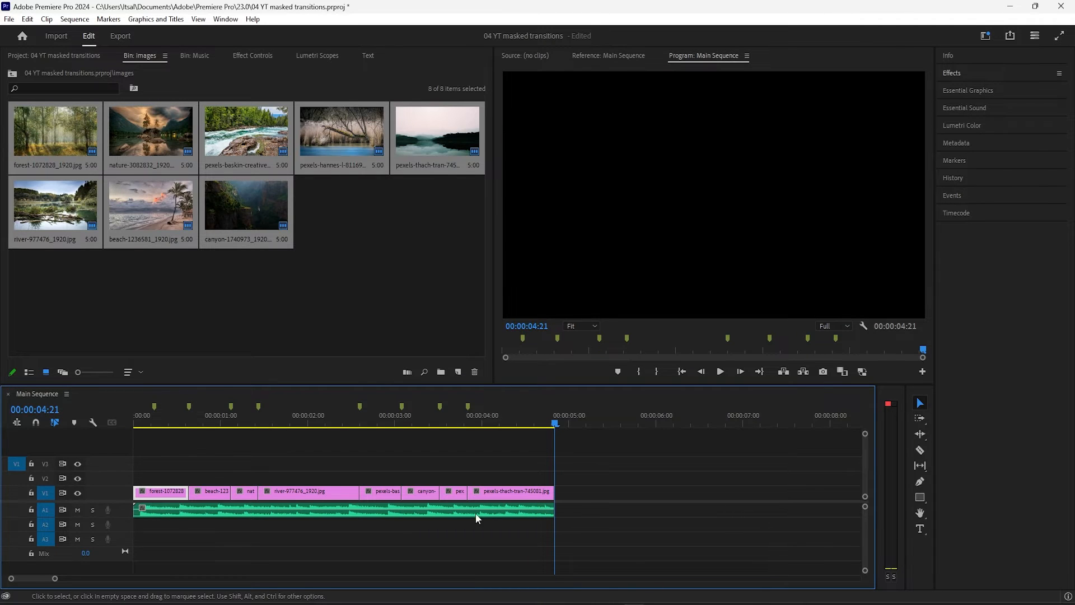
click(644, 223)
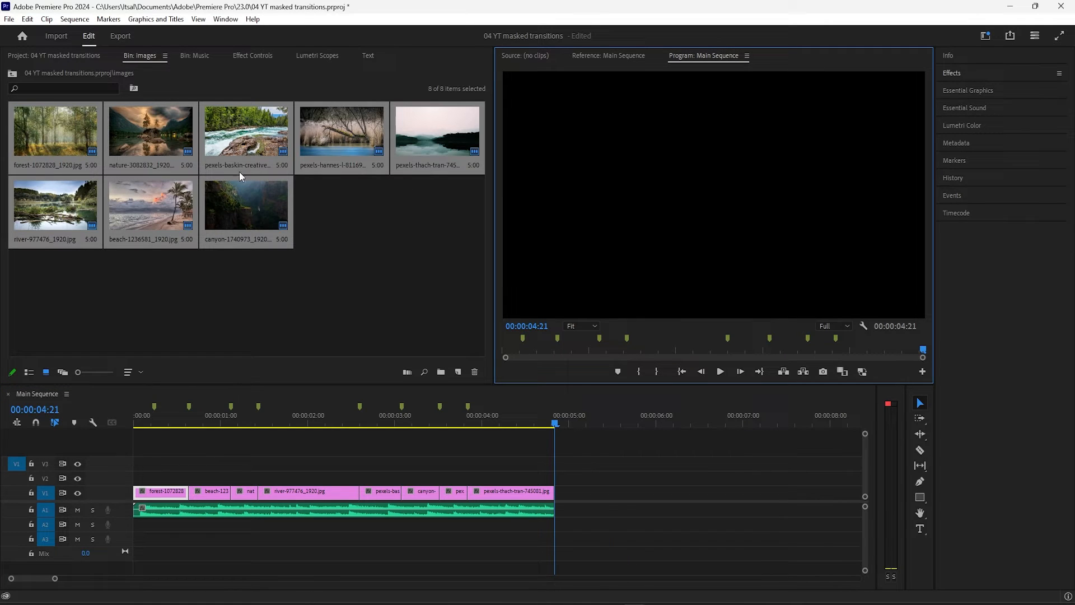
click(197, 254)
click(54, 131)
click(46, 19)
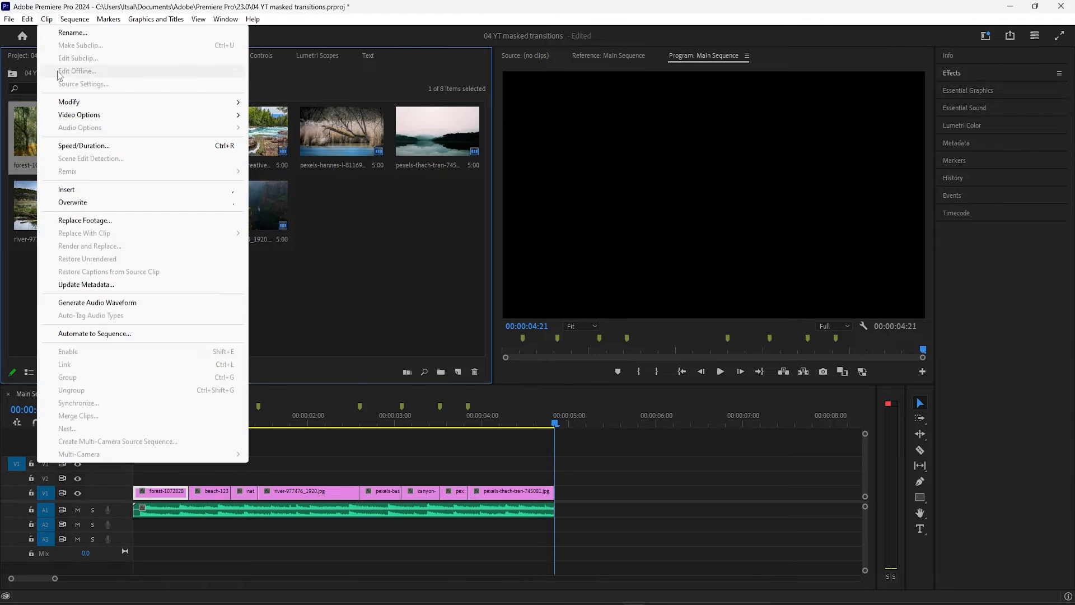
click(359, 307)
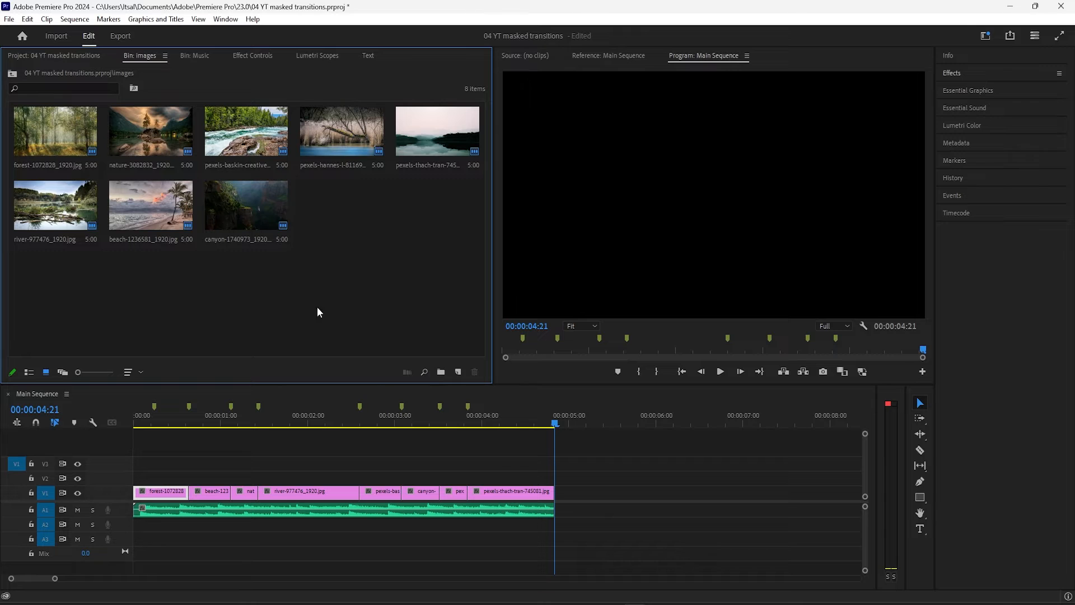
Place the playhead on the first marker at 00:00:00:06 and open the effect settings of the forest clip
click(184, 472)
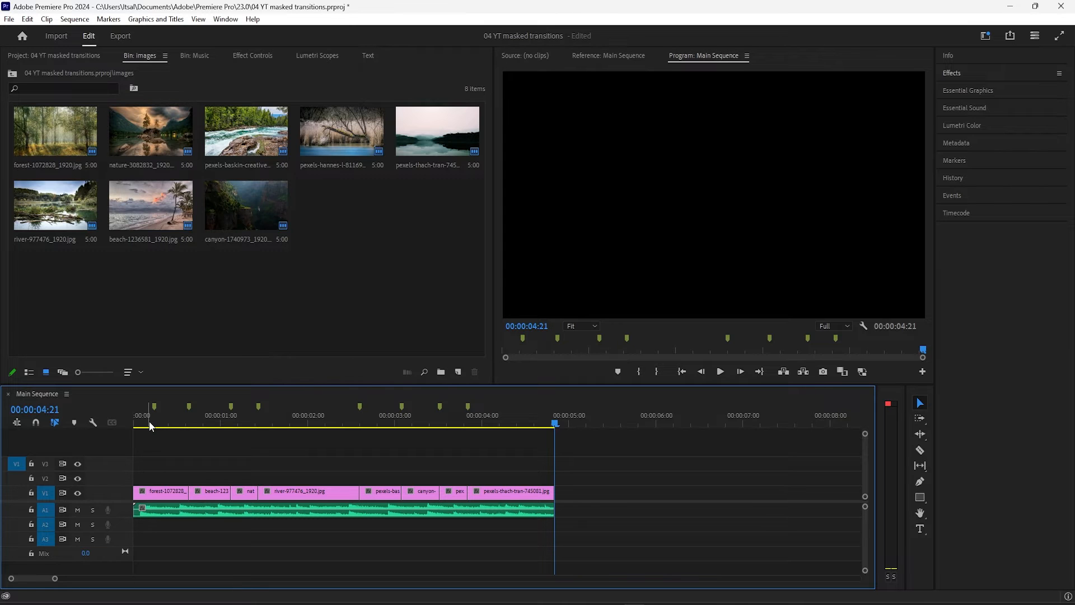
mouse_move(149, 424)
mouse_down()
mouse_move(121, 421)
mouse_move(157, 423)
mouse_up()
key(space)
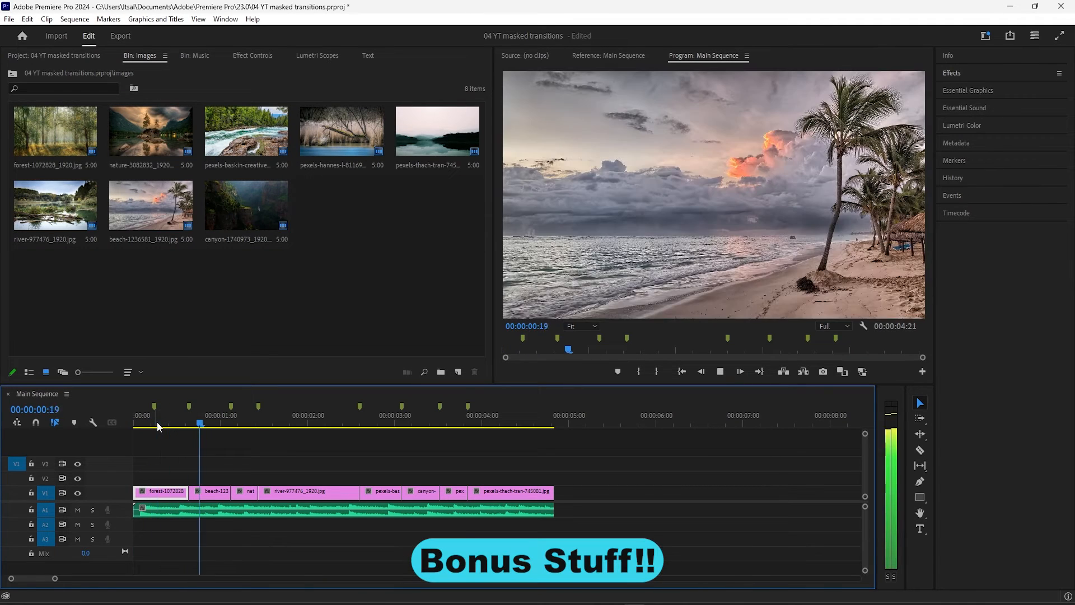
click(155, 423)
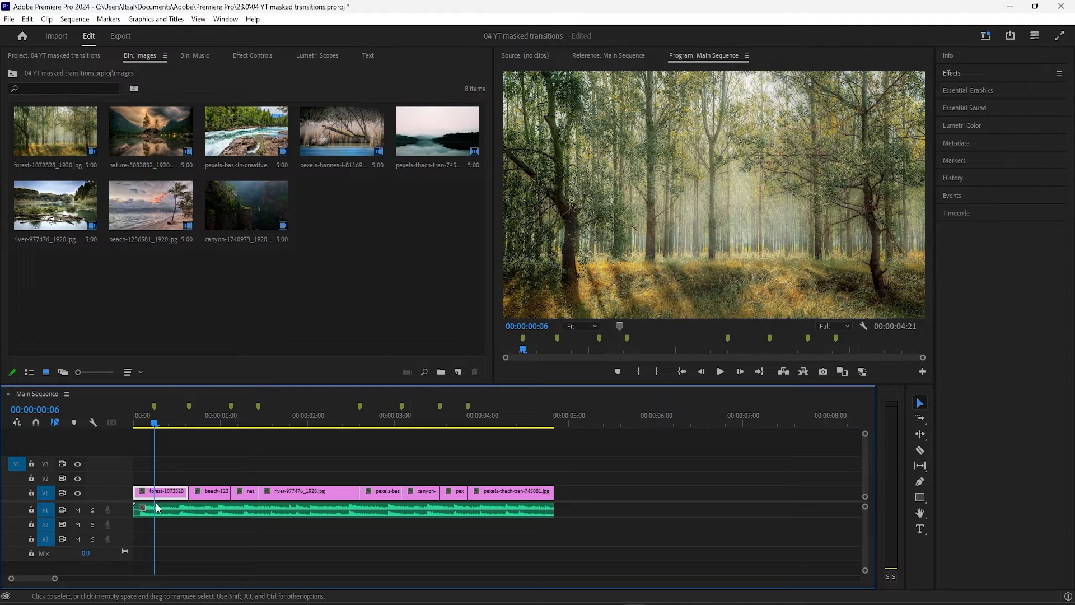
click(238, 57)
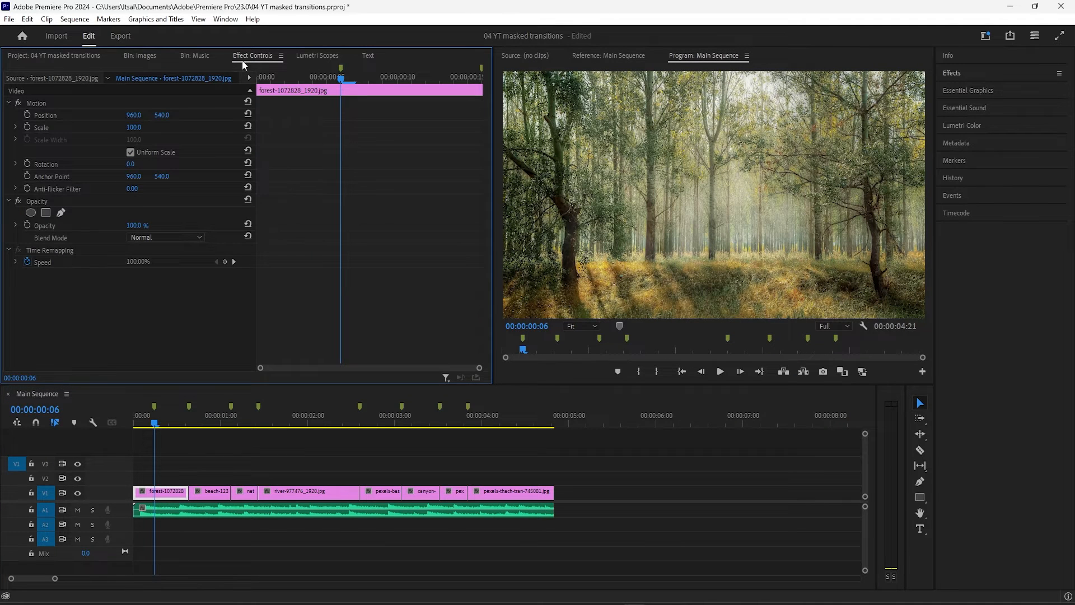
click(225, 20)
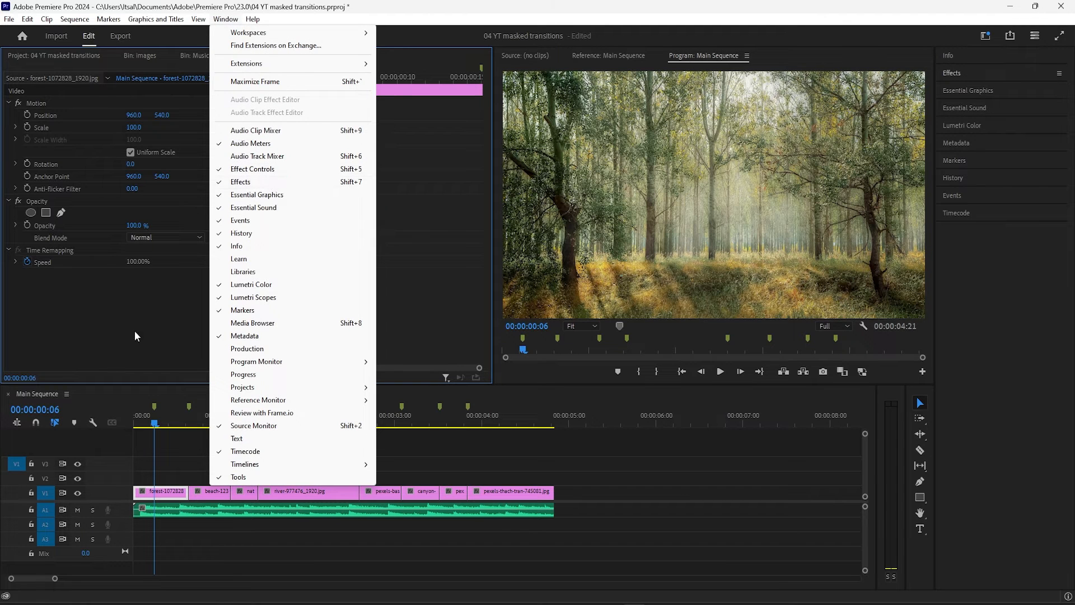
click(119, 298)
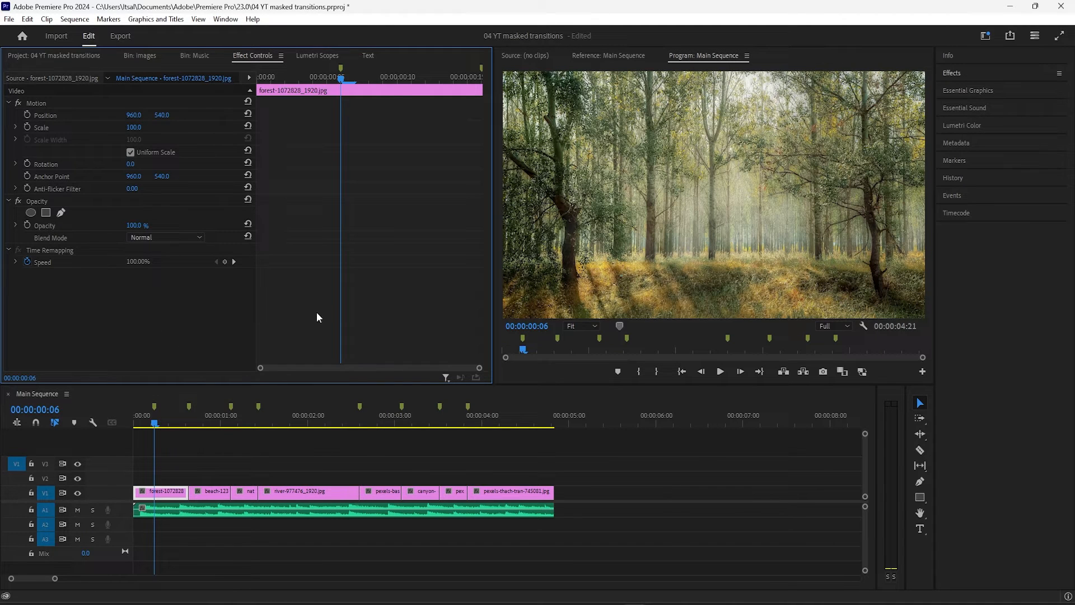
Search the effects for "crop" and apply the Crop effect to the forest clip
click(955, 75)
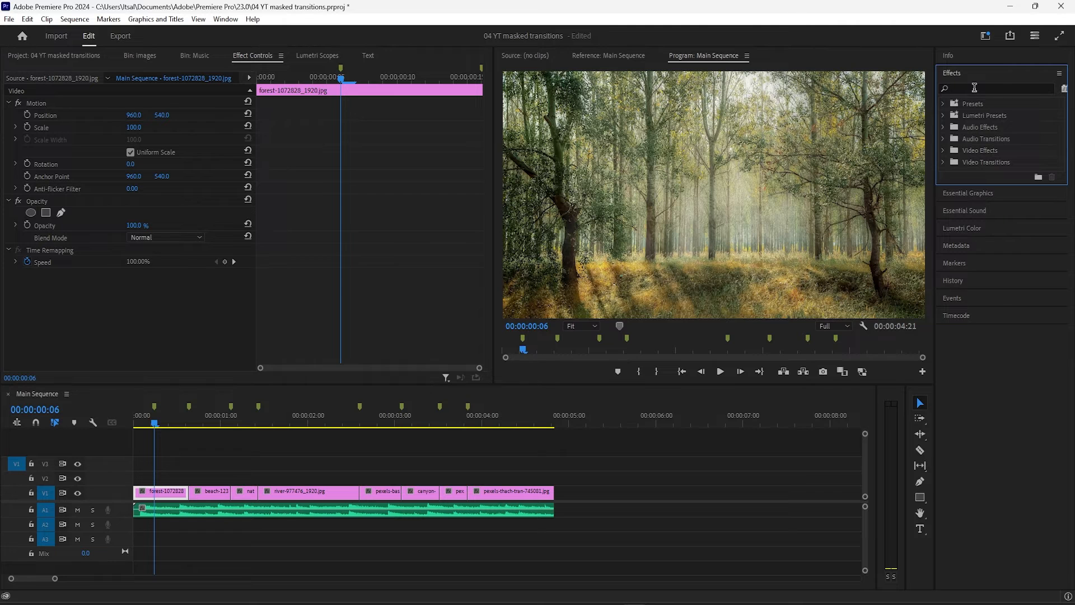
text(crop)
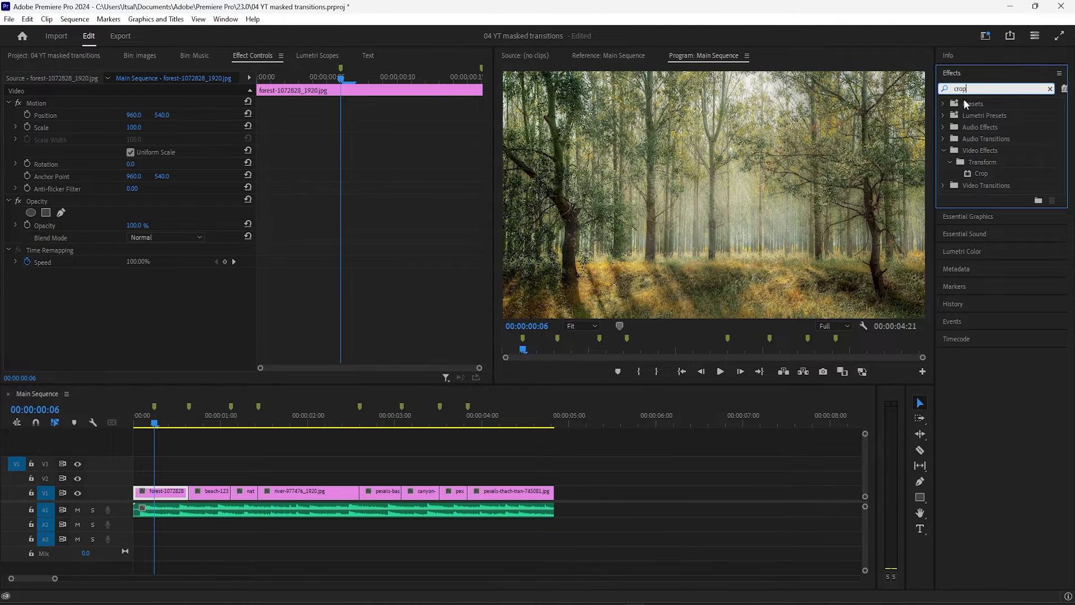
double_click(985, 173)
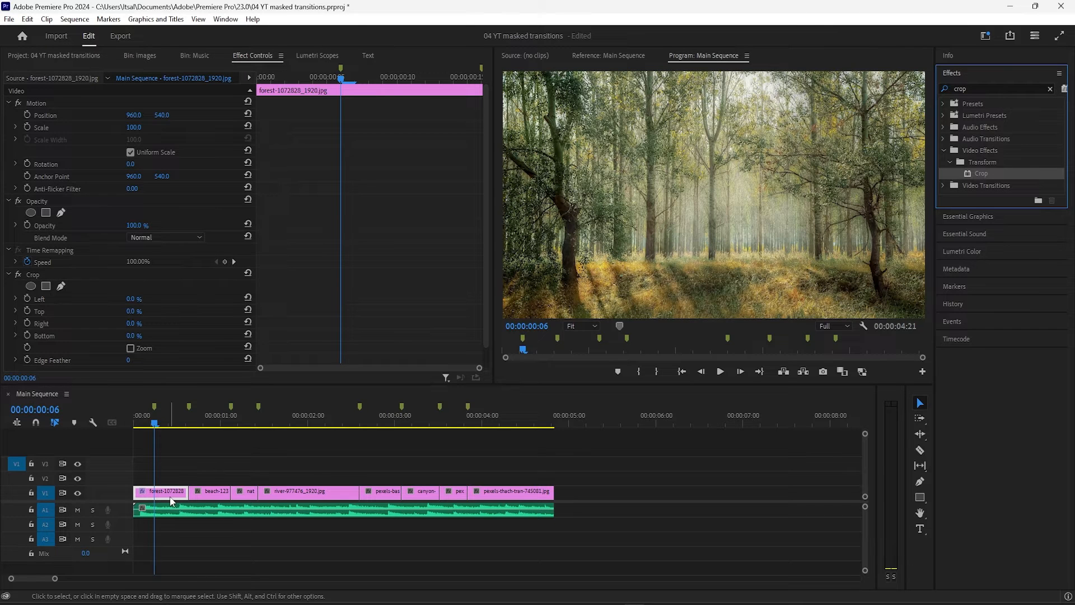
Add keyframes for the forest clip's Crop Top and Bottom at the first marker, 00:00:00:06
scroll(102, 284, down, 2)
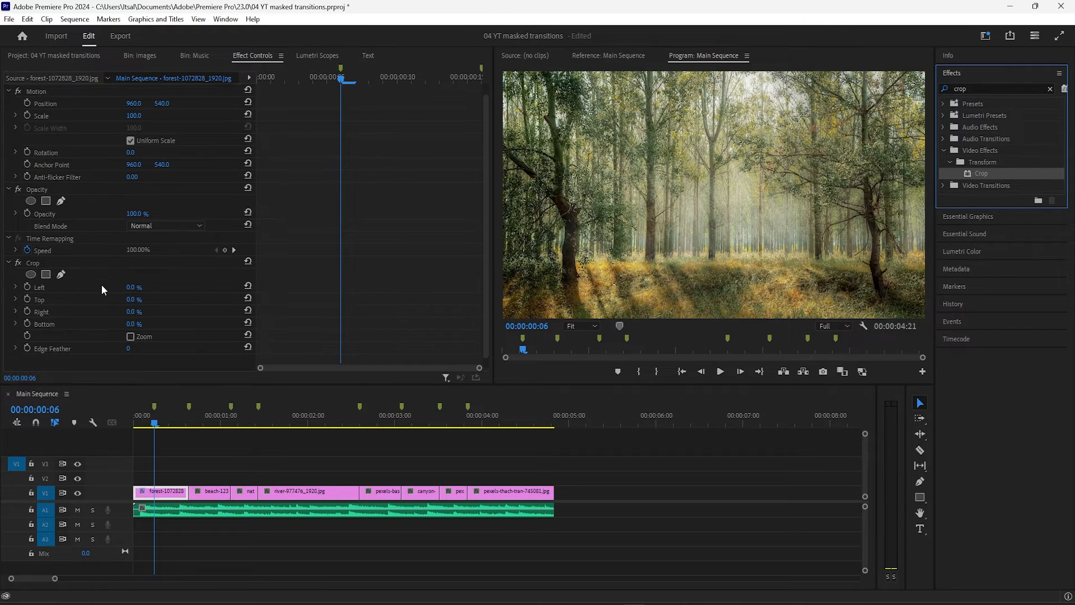
click(345, 81)
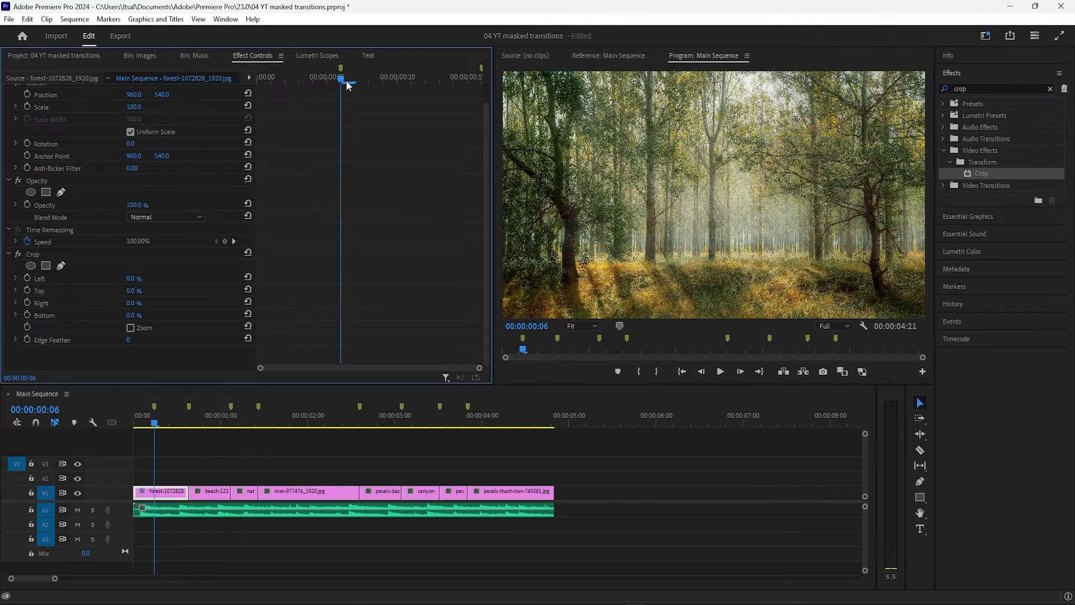
mouse_move(347, 84)
mouse_down()
mouse_move(407, 82)
mouse_move(332, 85)
mouse_move(340, 82)
mouse_up()
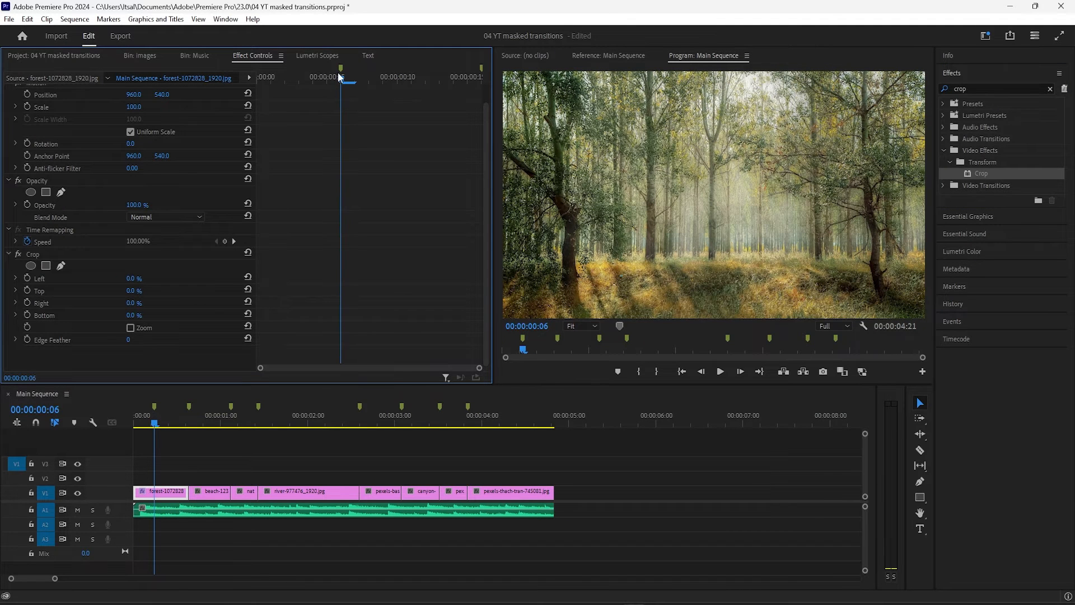
click(28, 288)
click(28, 315)
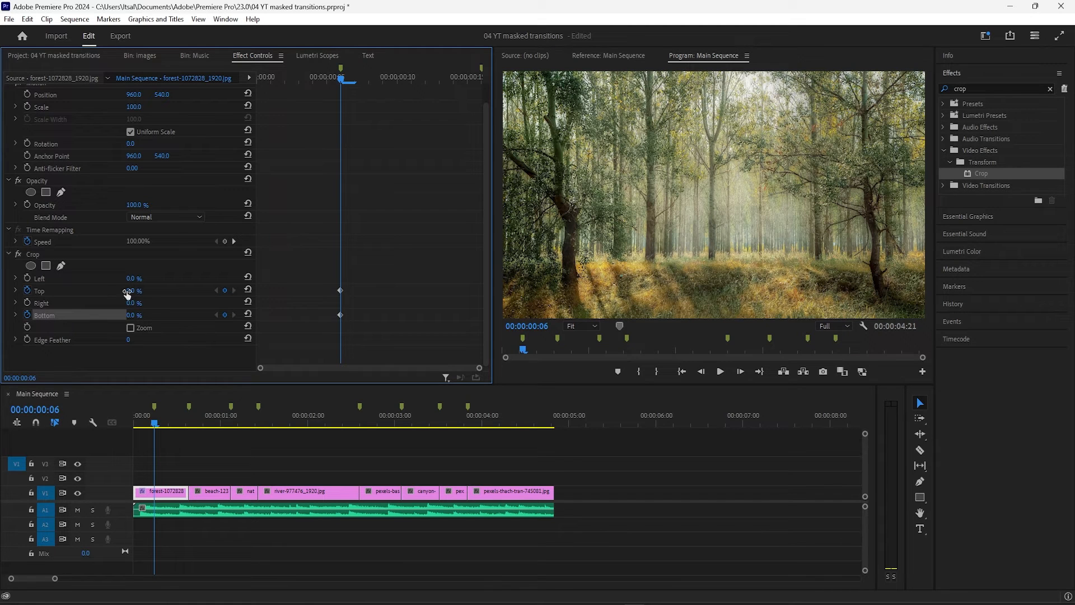
Set the forest clip's Crop Top and Bottom to 50% at 00:00:00:00
drag(343, 84, 263, 84)
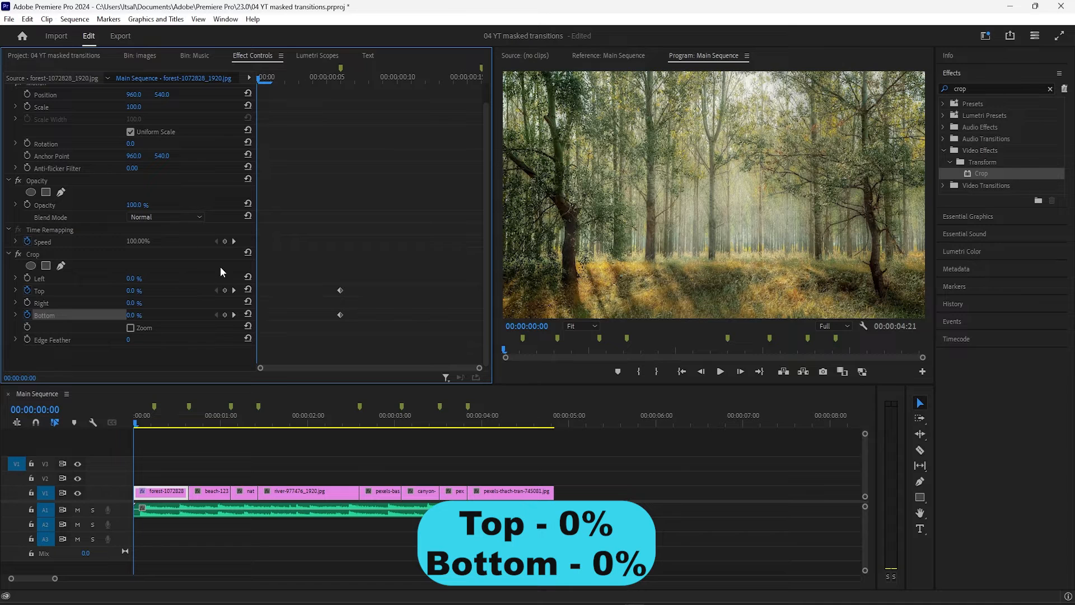
click(135, 290)
text(50)
key(Tab)
text(50)
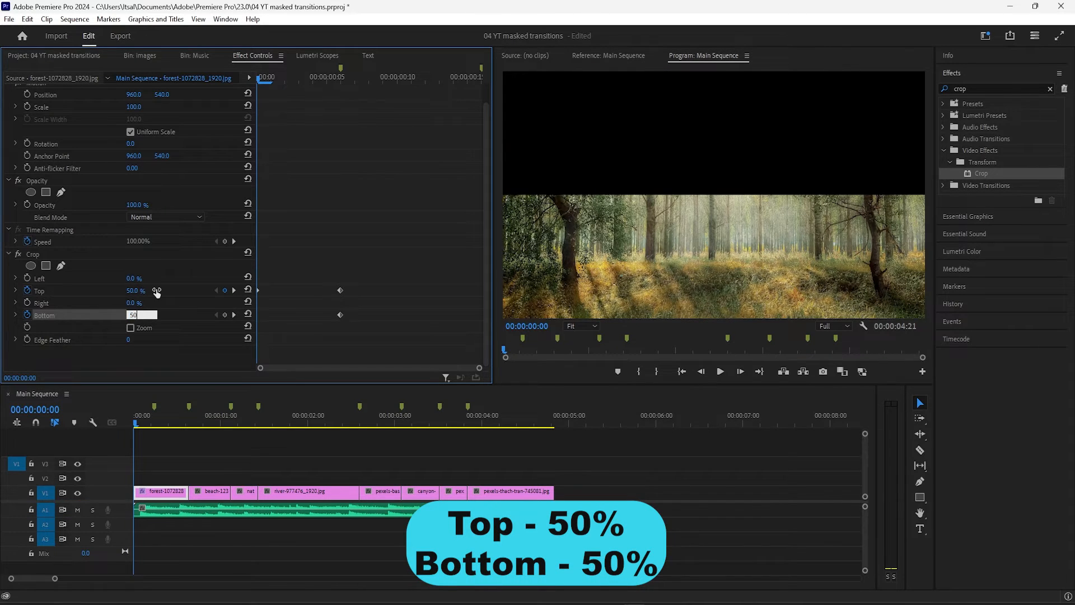
key(Return)
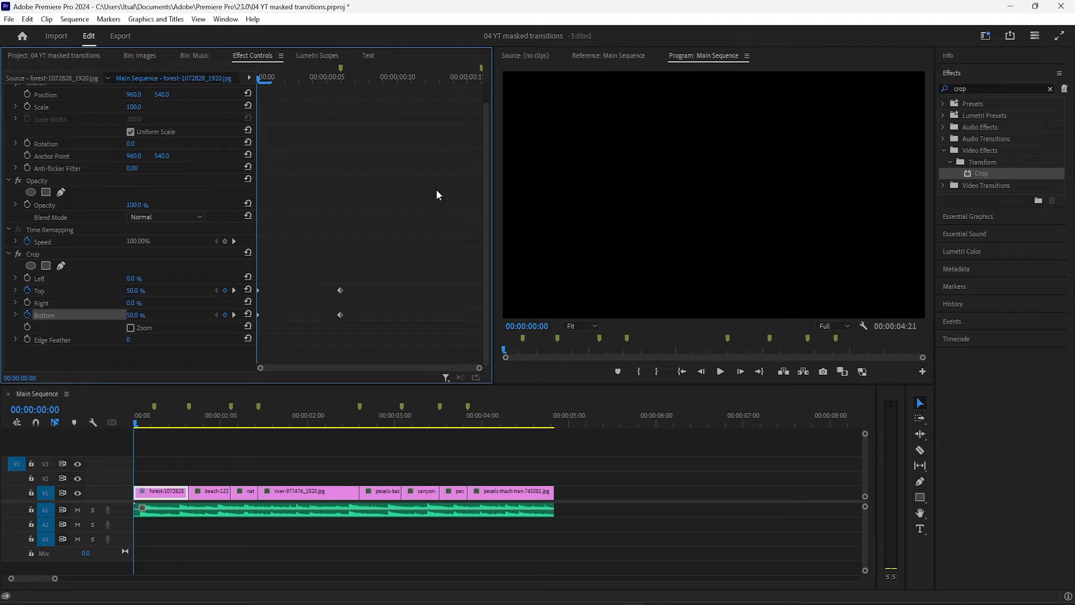
Apply Ease Out to the forest clip's Top and Bottom crop keyframes at its start and Ease In to those at 00:00:00:06
drag(268, 79, 228, 110)
right_click(258, 292)
click(292, 474)
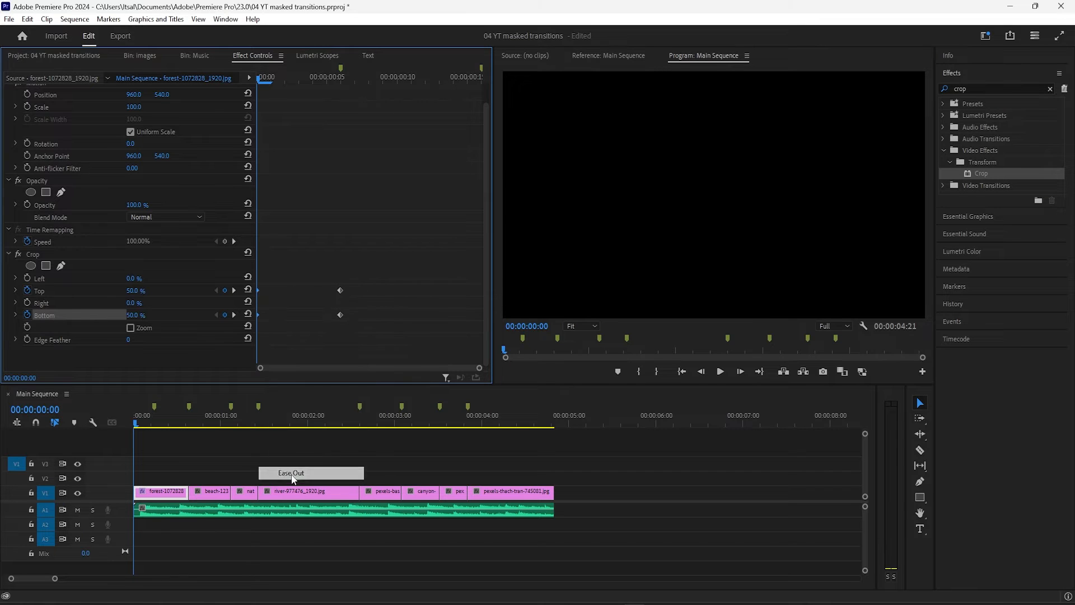
drag(327, 260, 367, 348)
right_click(341, 290)
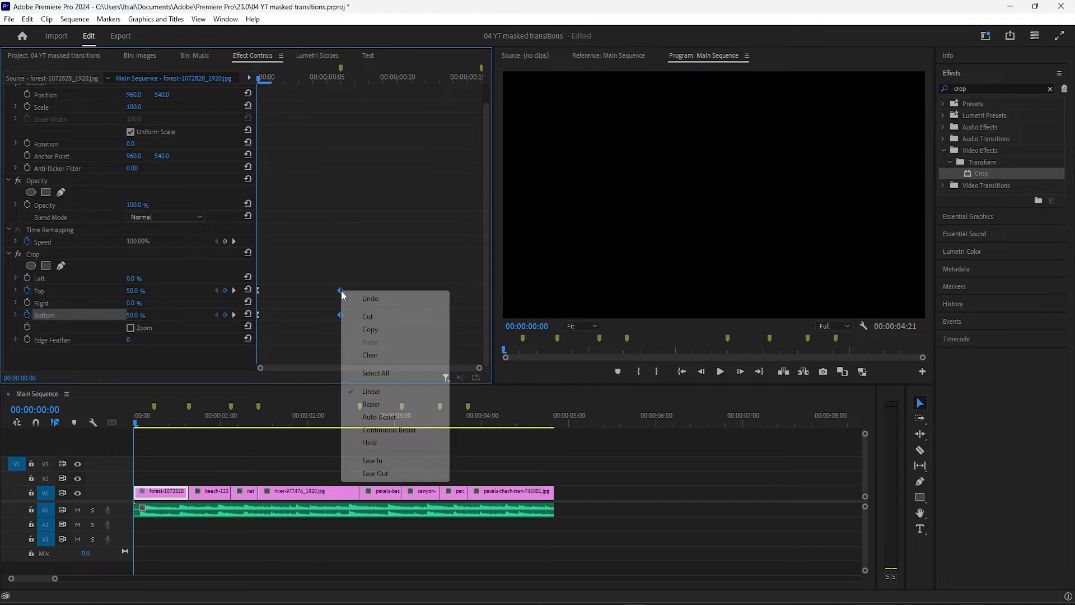
click(372, 465)
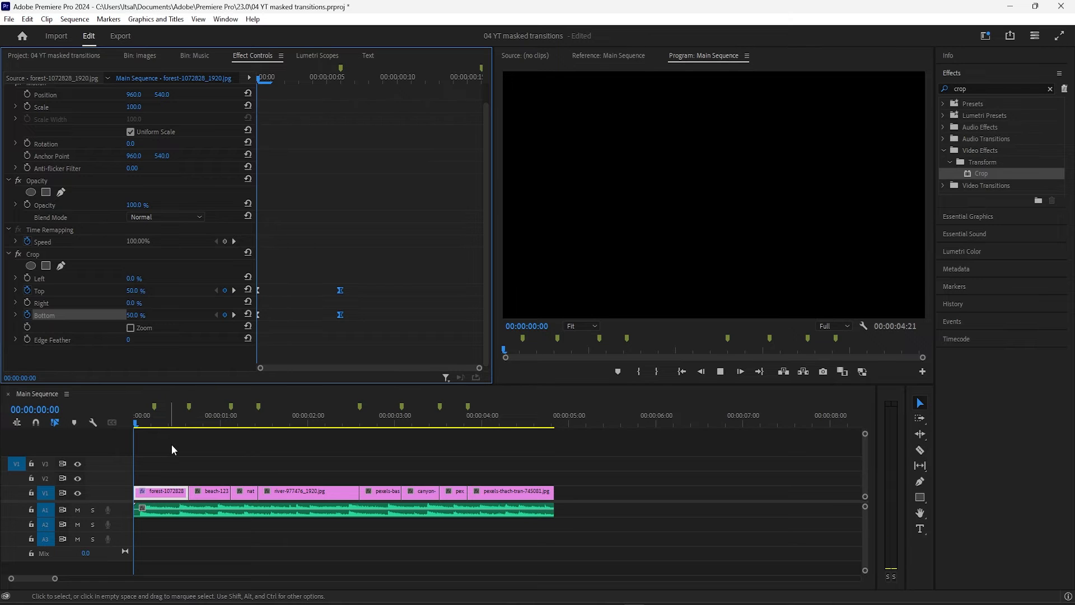
key(space)
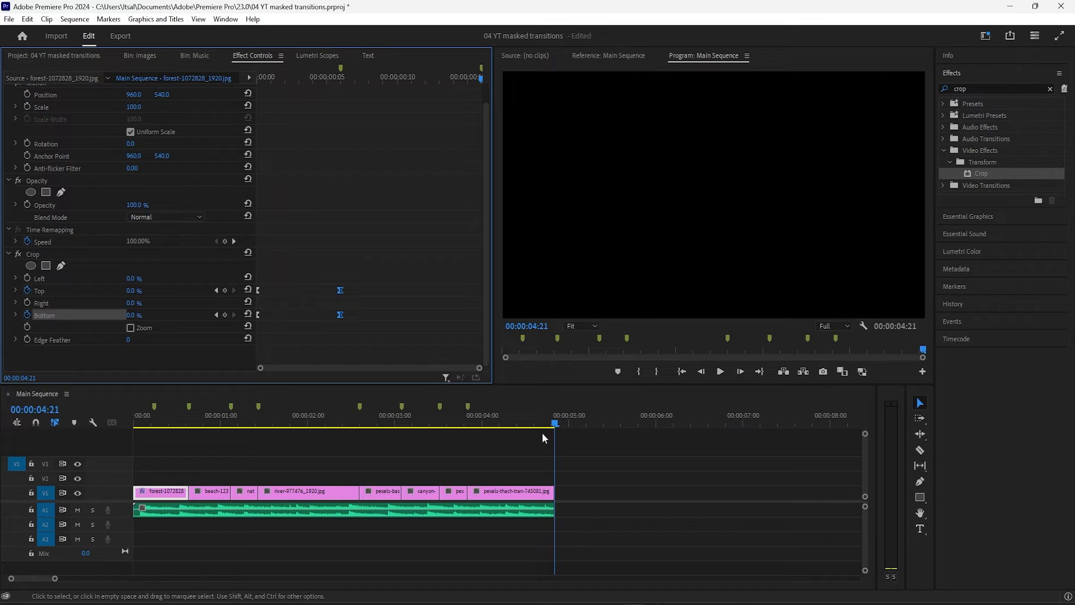
Apply the Crop effect to the last image clip, pexels-thach-tran, and add Top and Bottom keyframes at 00:00:04:12
mouse_move(529, 412)
mouse_down()
mouse_move(518, 412)
mouse_move(530, 412)
mouse_up()
key(Left)
key(Left)
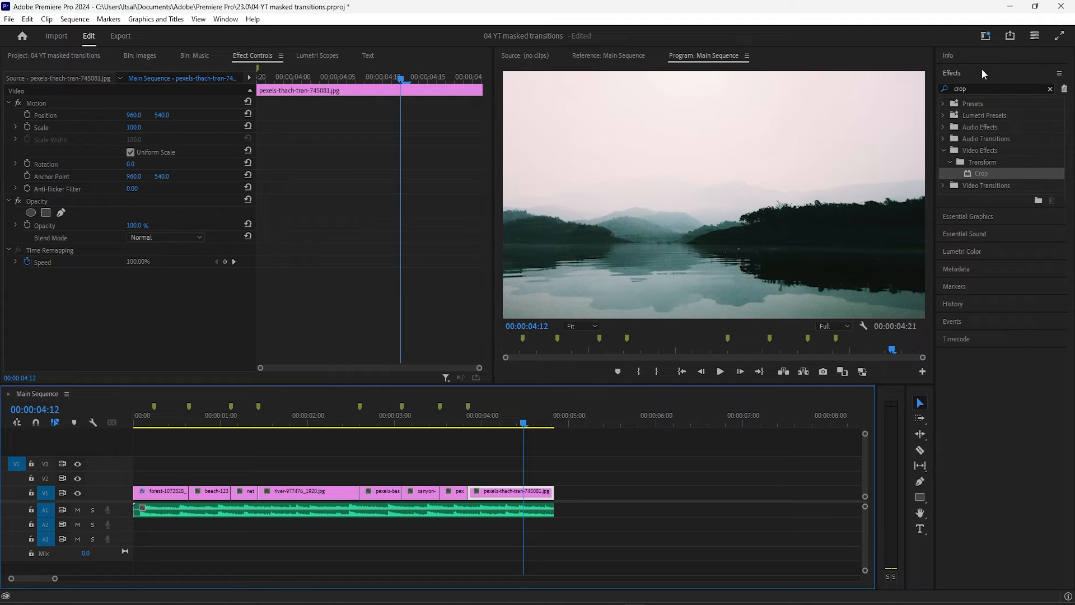
drag(981, 174, 75, 213)
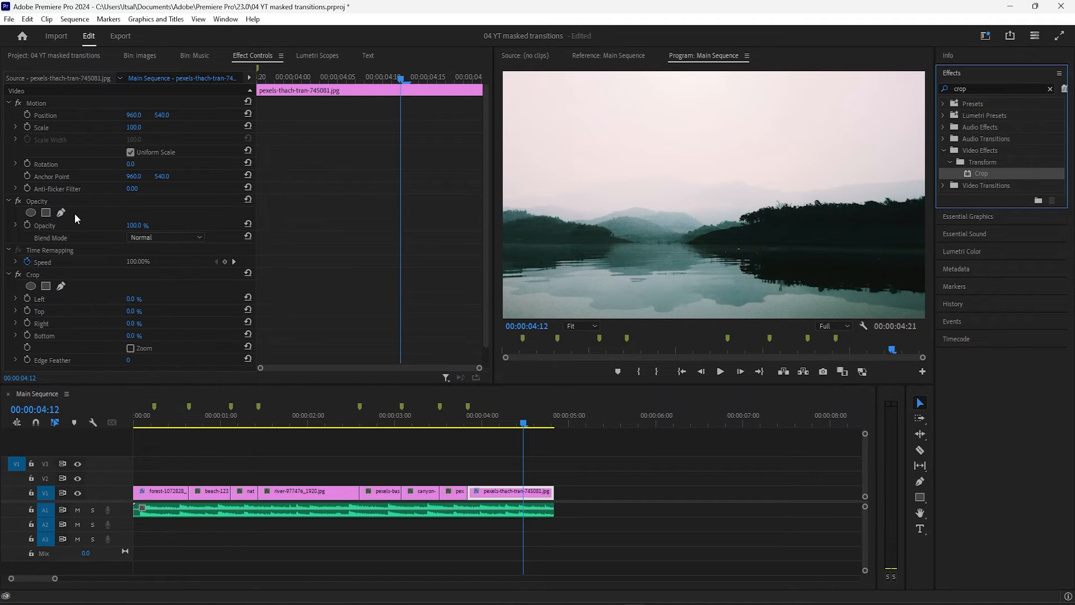
click(28, 310)
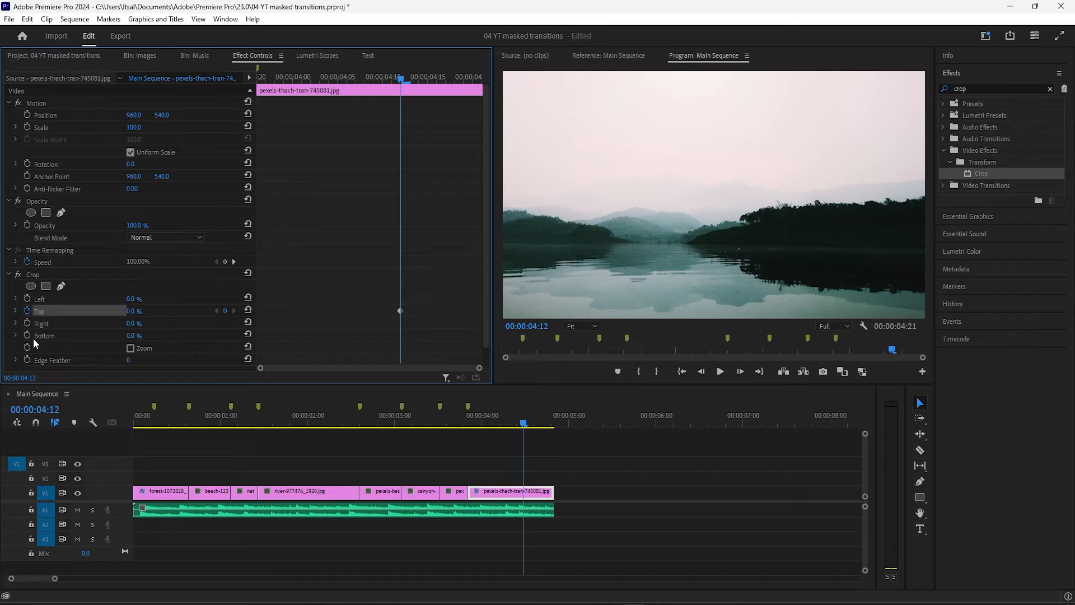
click(27, 334)
Set the pexels-thach-tran clip's Crop Top and Bottom to 50% at 00:00:04:20
drag(398, 79, 473, 79)
click(133, 311)
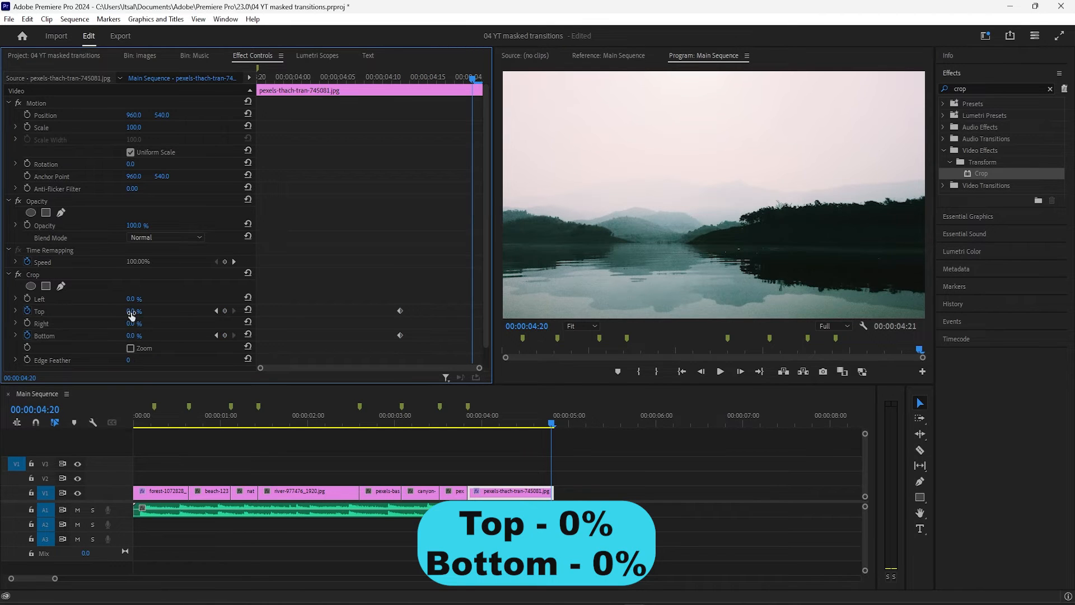
text(50)
key(Tab)
key(Tab)
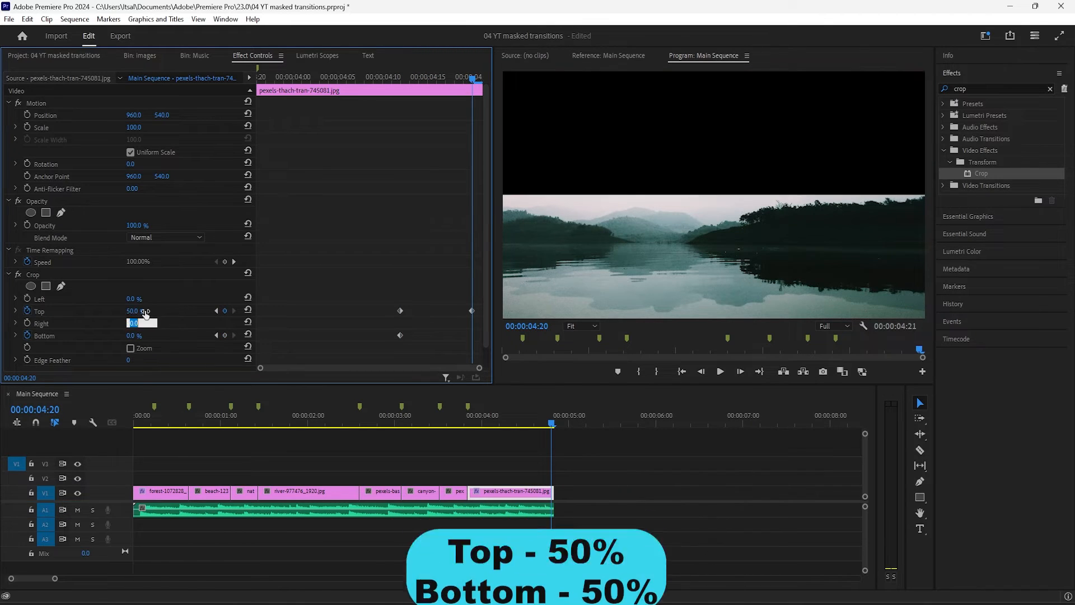
text(50)
key(Return)
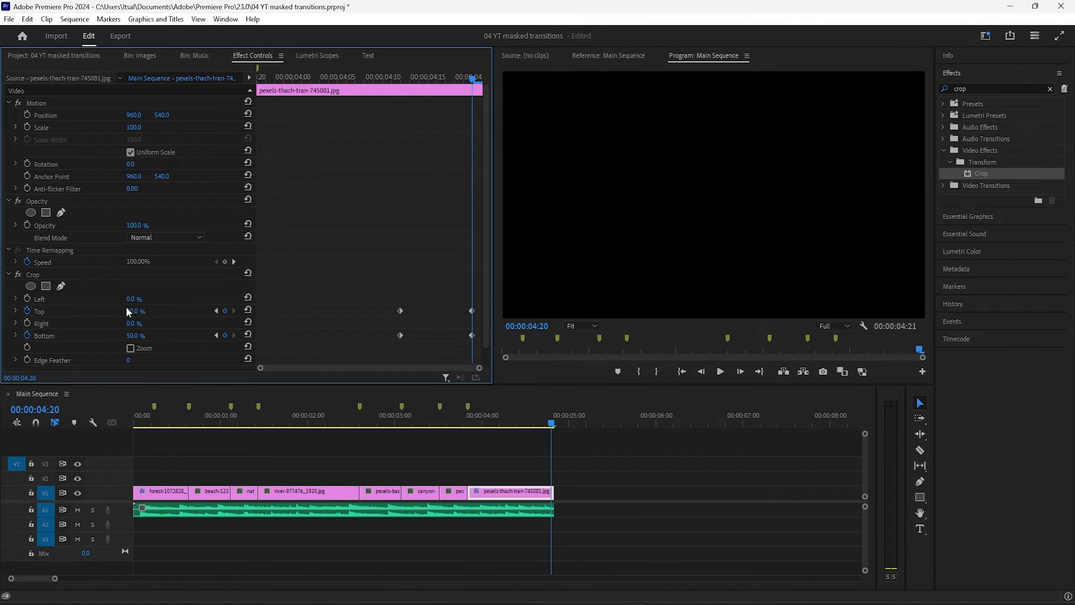
Apply Ease Out to the last clip's Crop keyframes at 00:00:04:12 and Ease In to those at 00:00:04:20, and play back the ending
drag(396, 296, 408, 347)
right_click(401, 311)
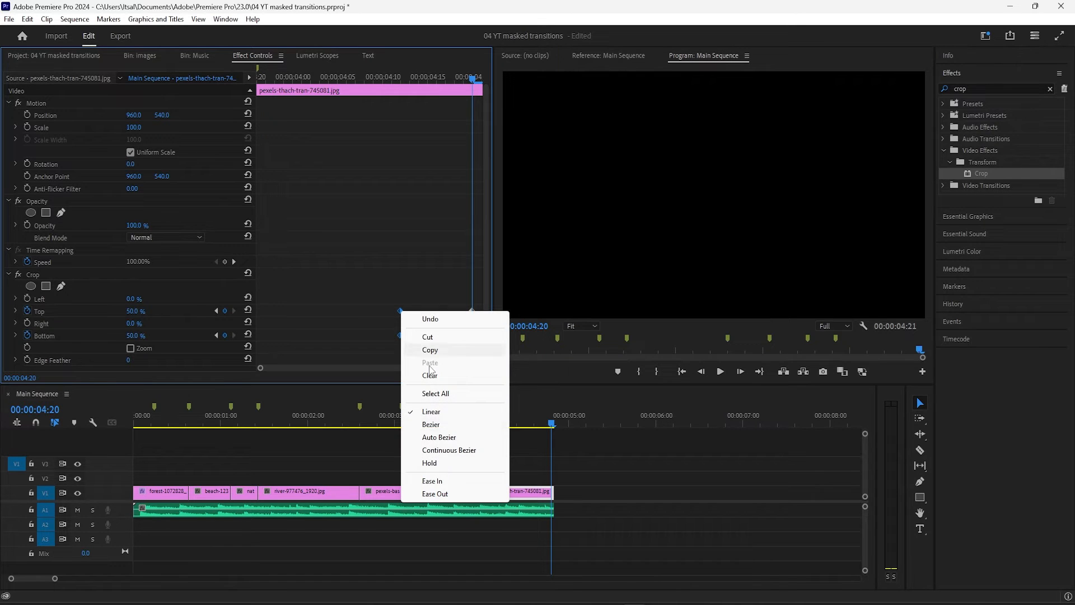
click(435, 493)
drag(453, 298, 482, 360)
right_click(471, 310)
click(502, 478)
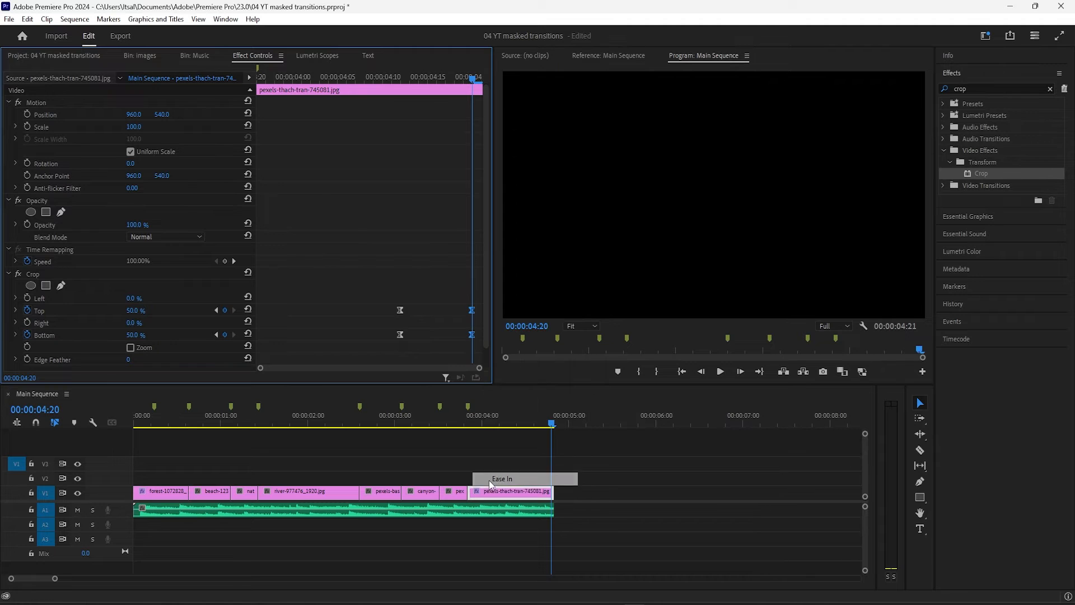
drag(386, 424, 426, 428)
key(space)
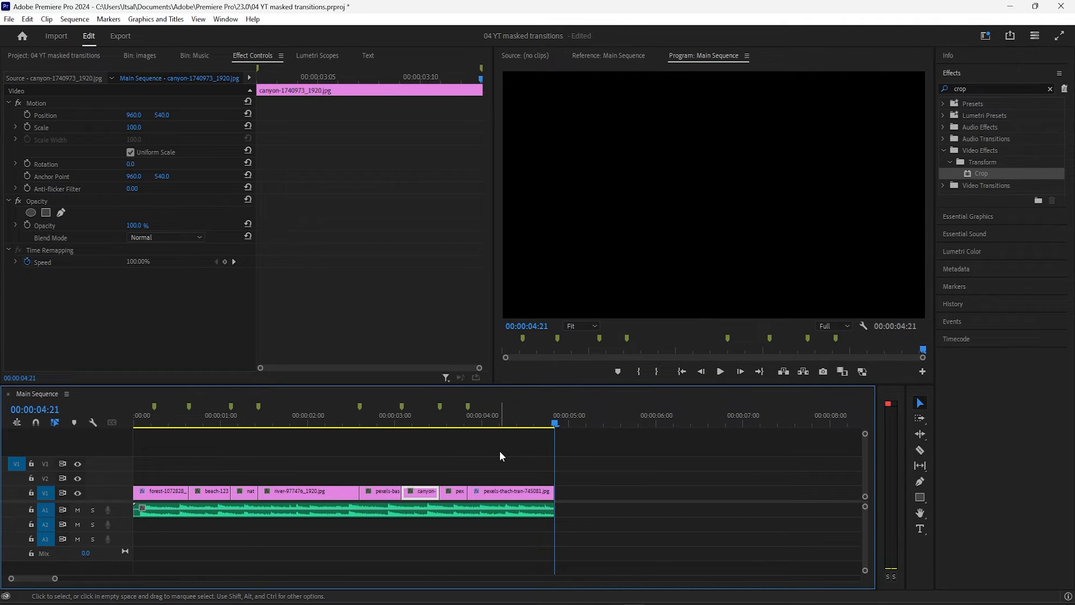
Move the playhead to the second marker at 00:00:00:16 and create a 1920 x 1080, 25.00 fps adjustment layer in the project
click(214, 423)
drag(212, 422, 187, 422)
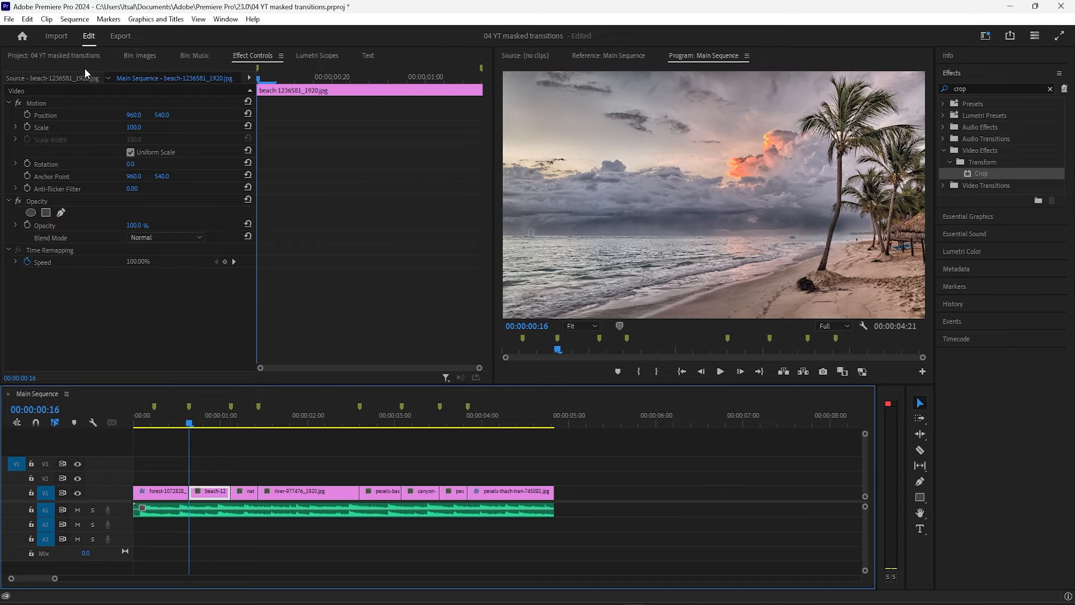
click(72, 54)
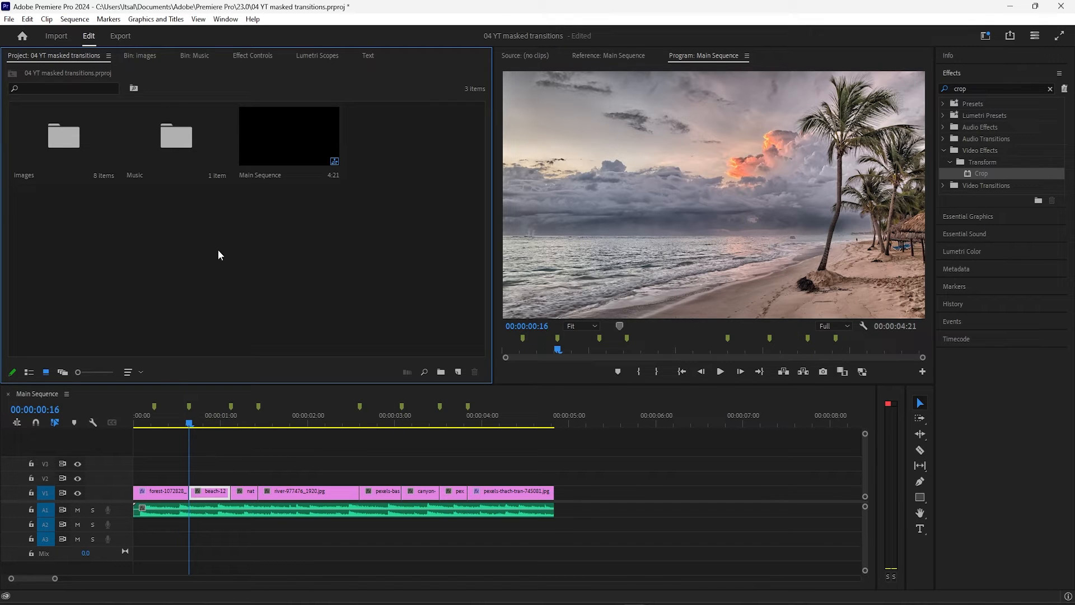
right_click(286, 249)
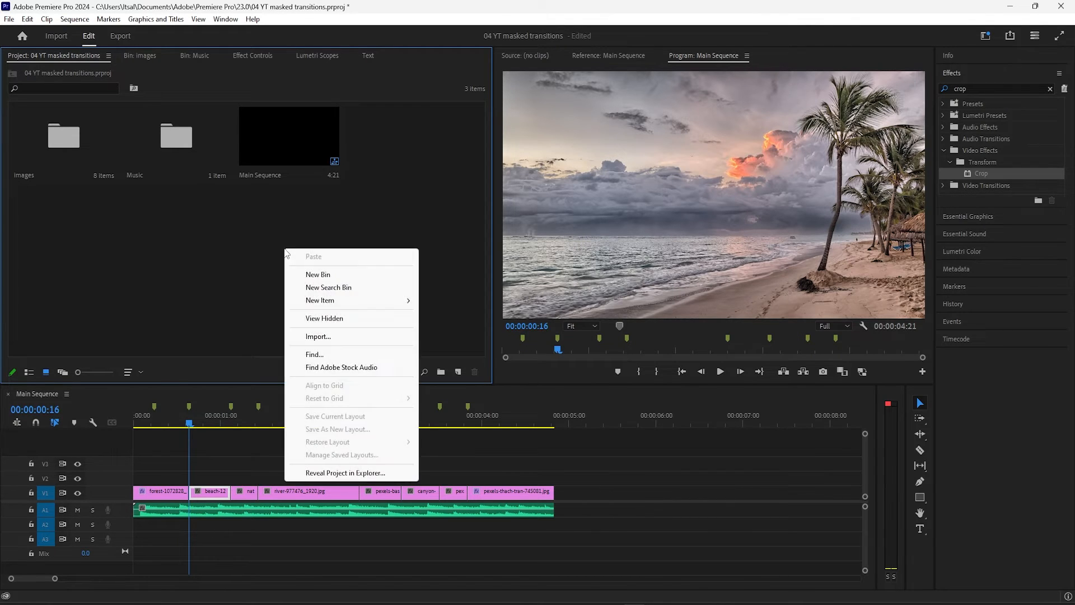
click(218, 245)
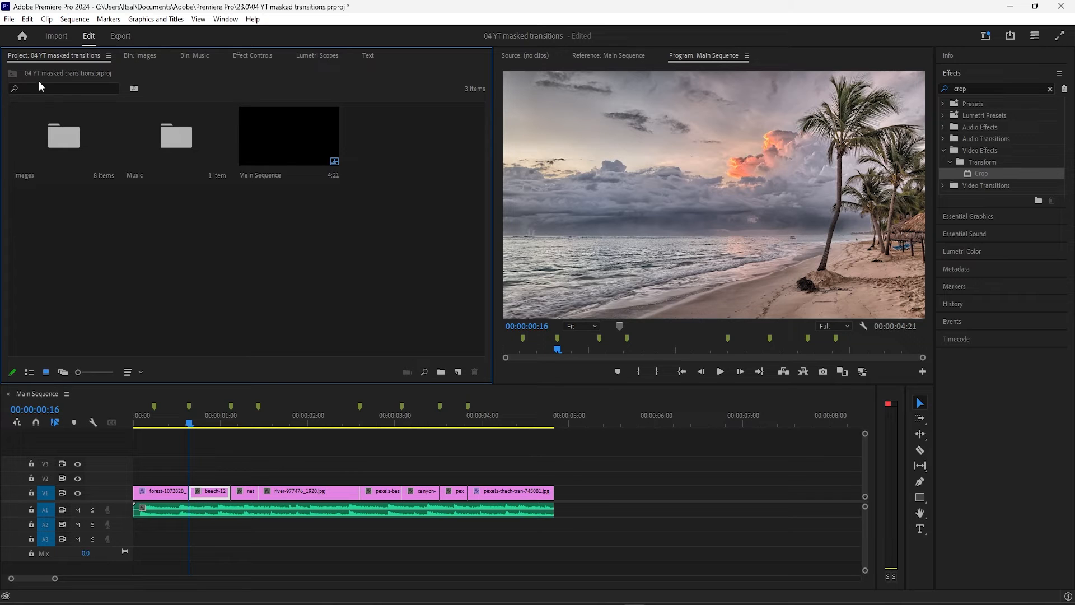
right_click(270, 216)
mouse_move(393, 273)
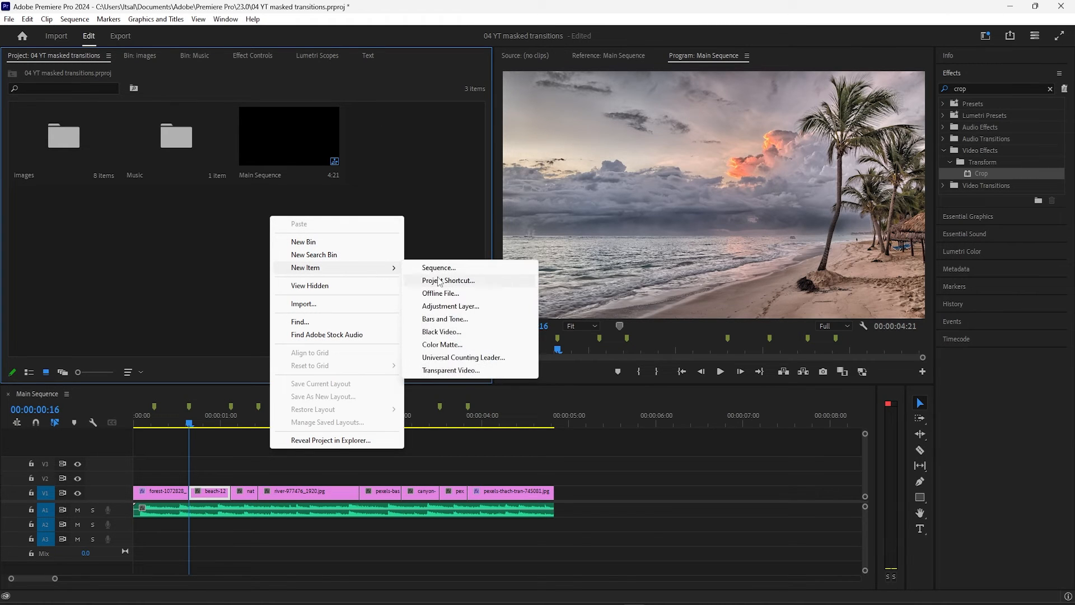
click(457, 306)
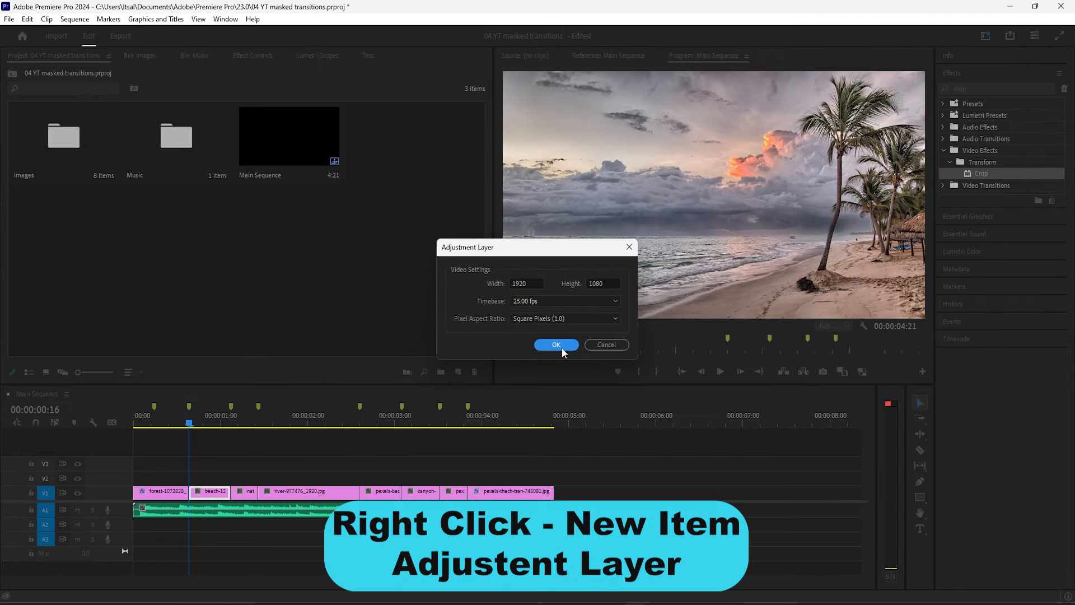
click(561, 346)
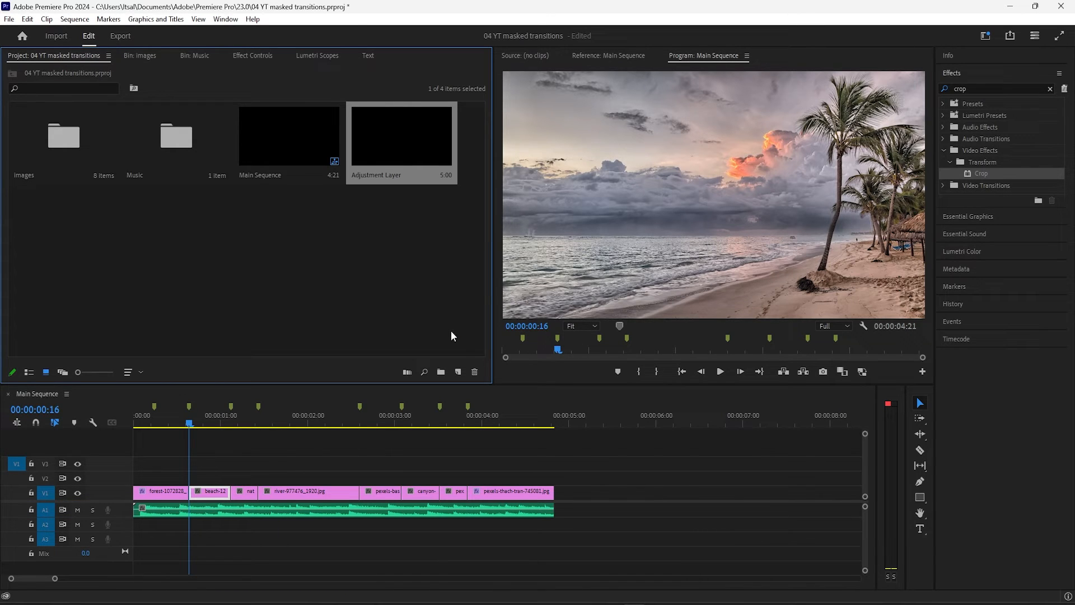
click(458, 374)
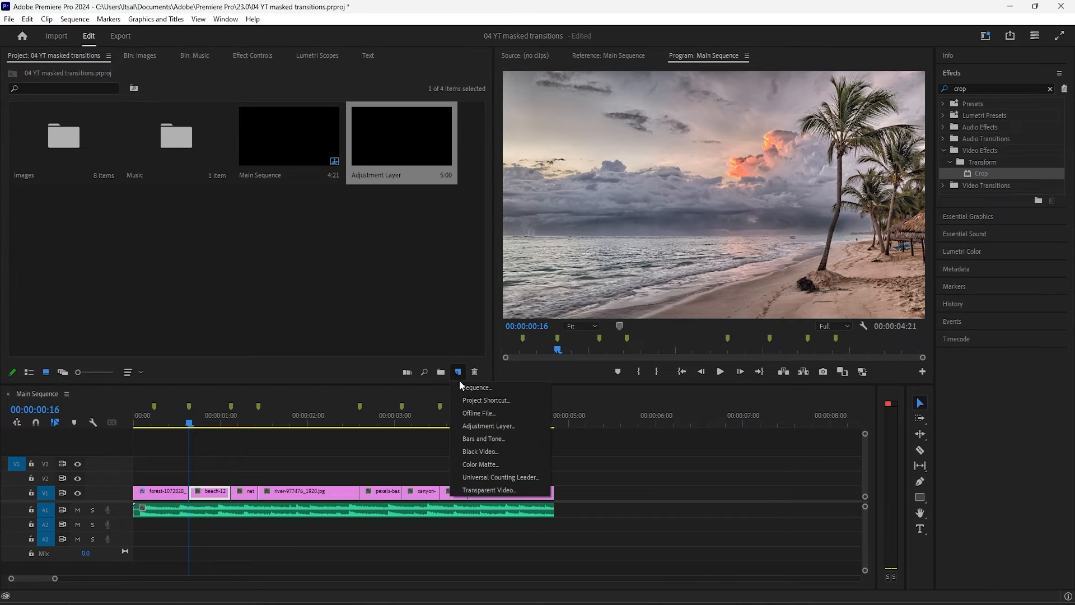
click(397, 318)
Place the adjustment layer on V2 over the cut between the forest and beach clips and shorten it to span just that cut
drag(375, 136, 174, 478)
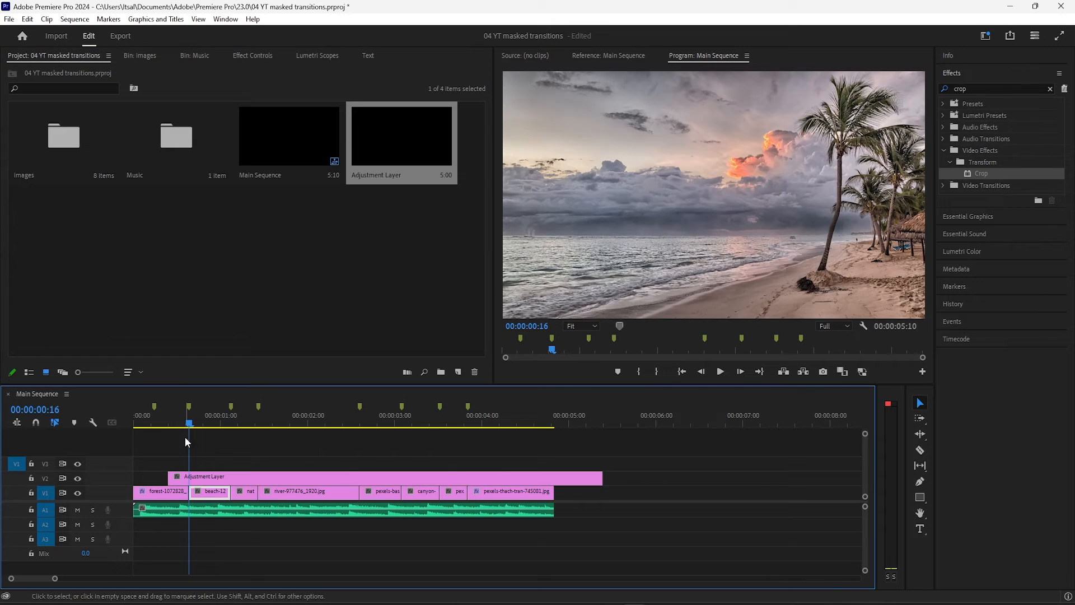
drag(602, 477, 204, 469)
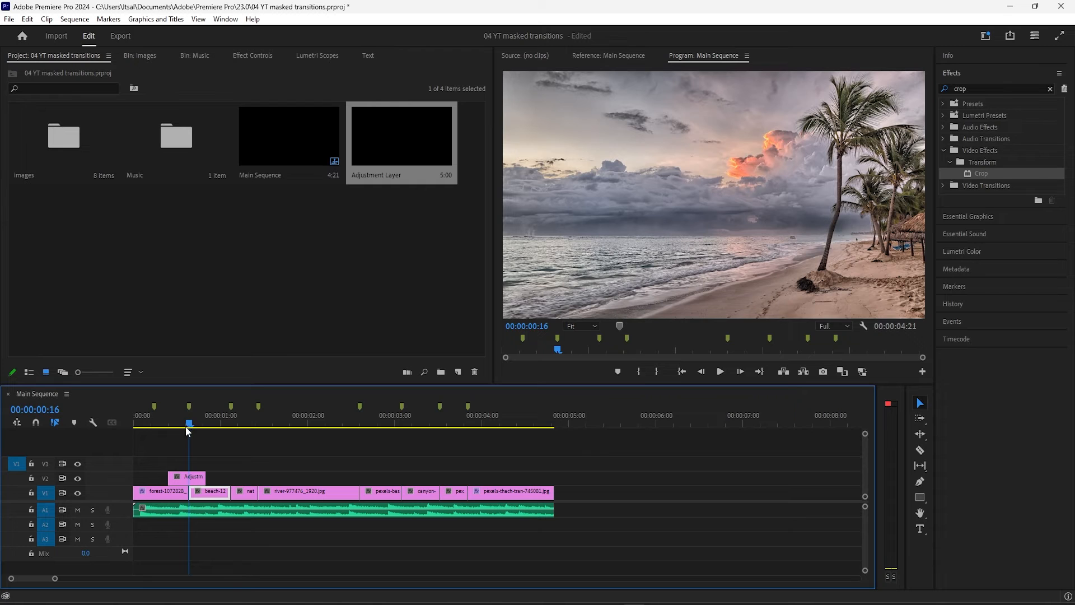
Find the Transform effect in the Distort category and apply it to the adjustment layer
click(235, 55)
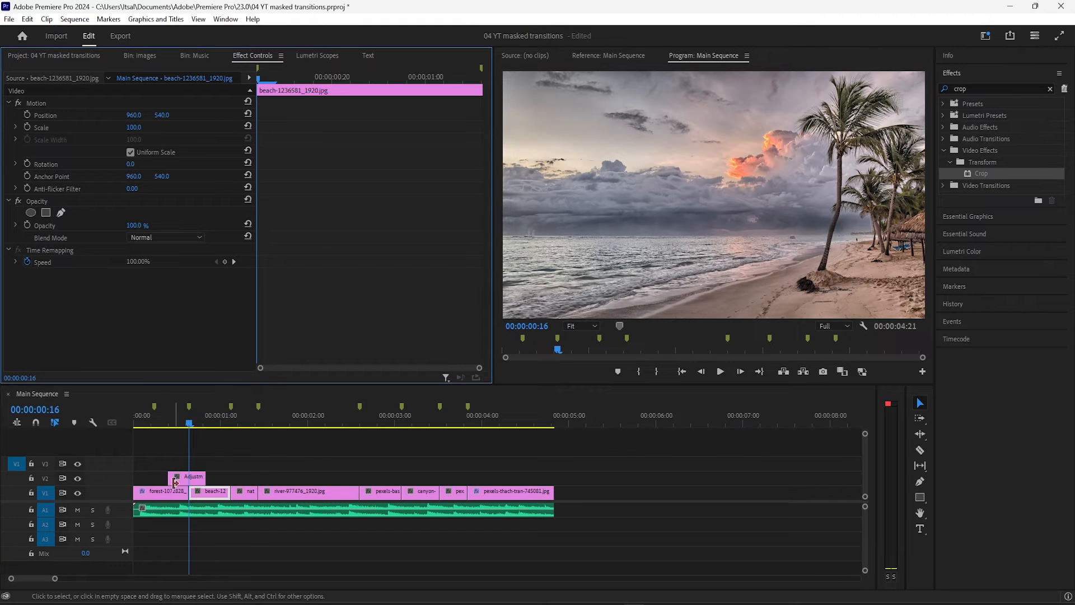
click(203, 472)
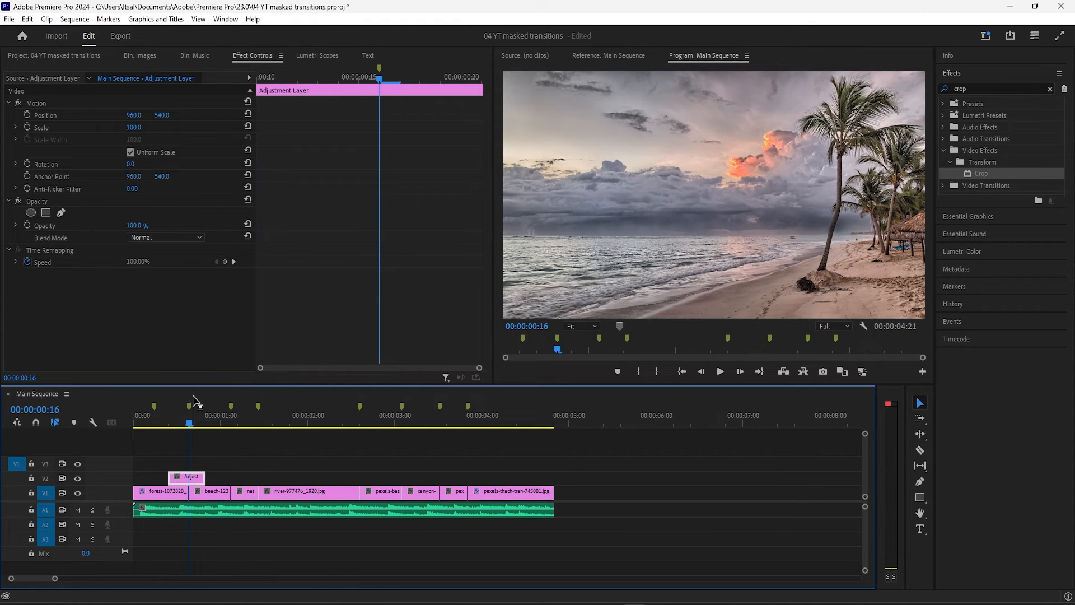
click(1050, 88)
text(Tra)
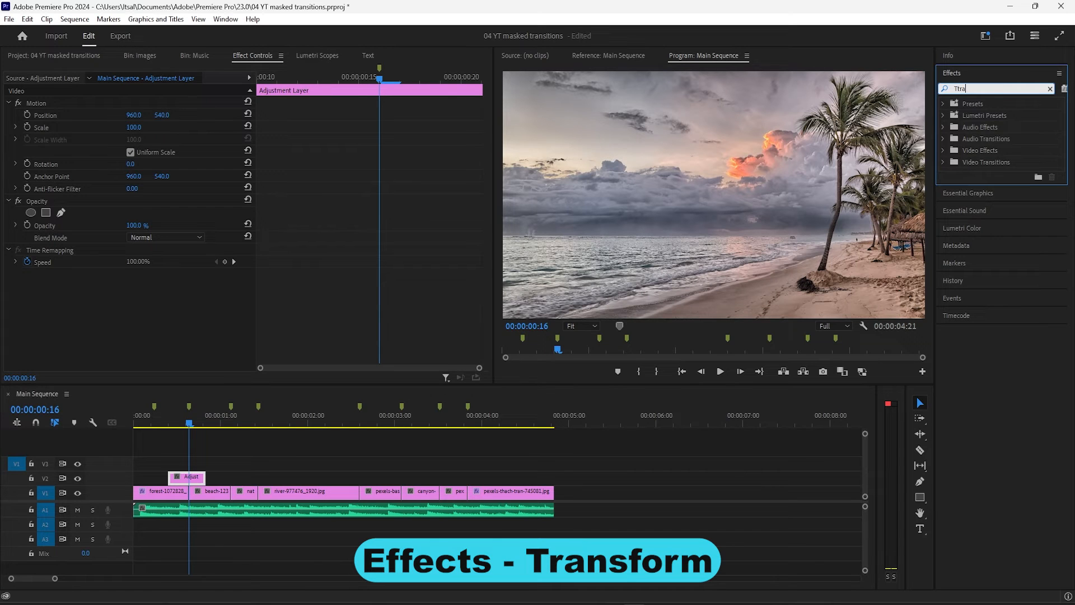
text(ns)
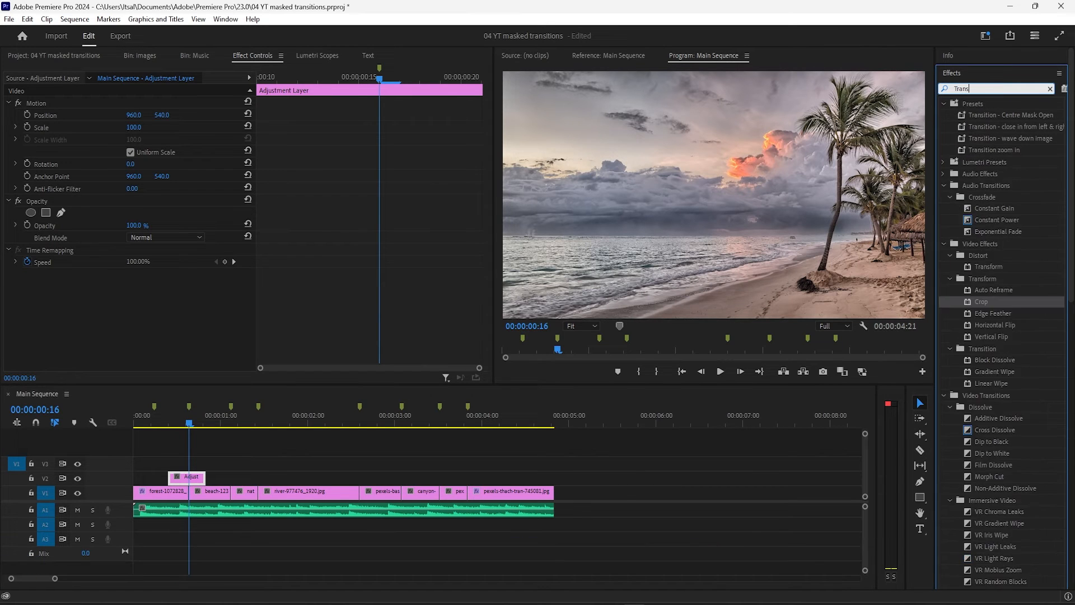
text(form)
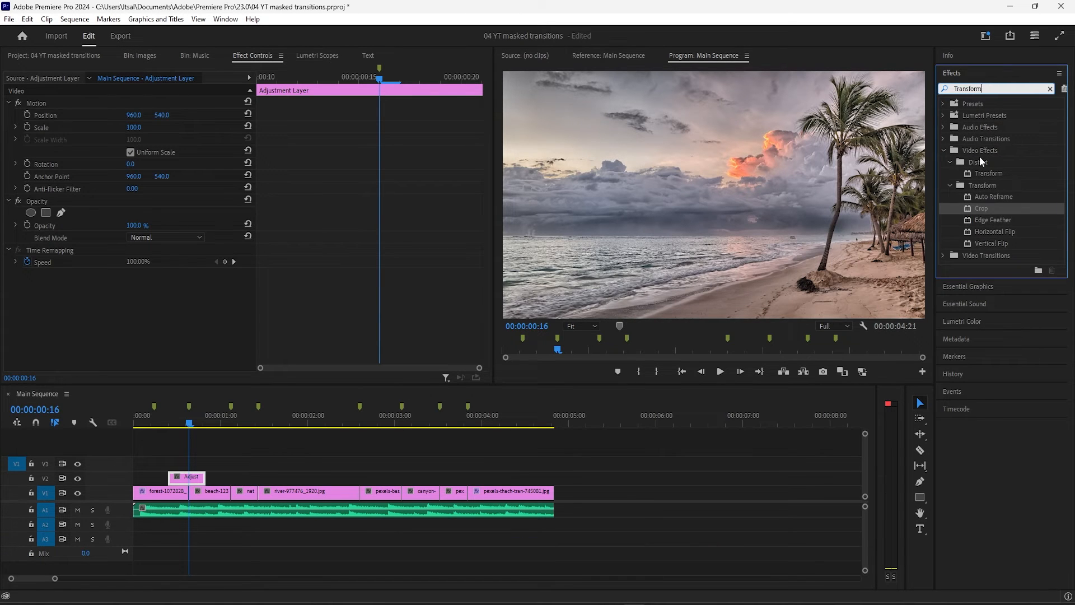
click(982, 162)
click(998, 171)
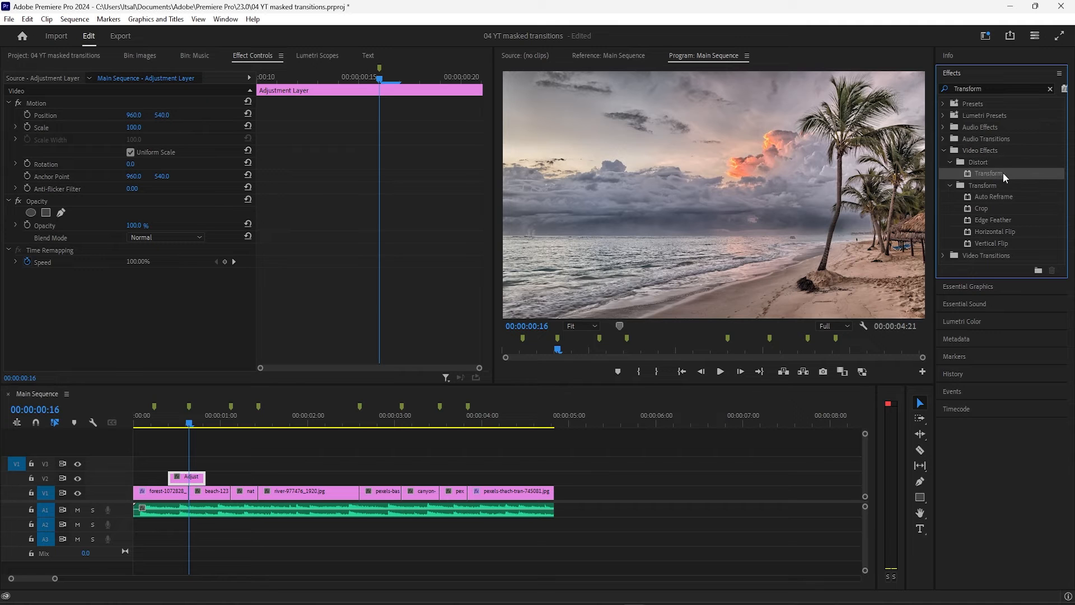
drag(1002, 172, 259, 355)
scroll(159, 212, down, 4)
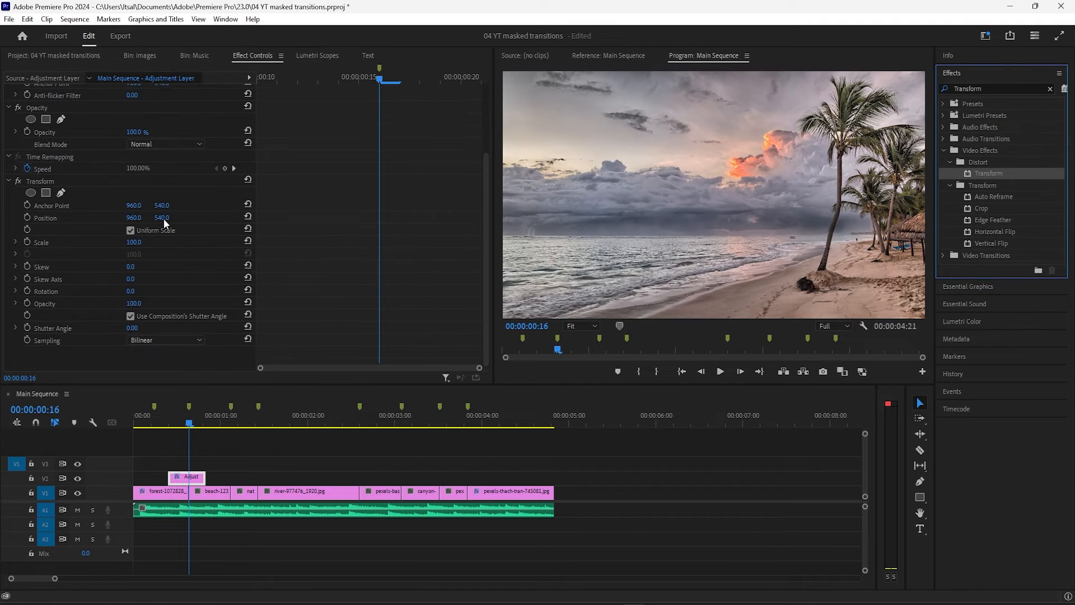
Add a Transform Scale keyframe of 500 on the adjustment layer at 00:00:00:16
drag(190, 423, 189, 424)
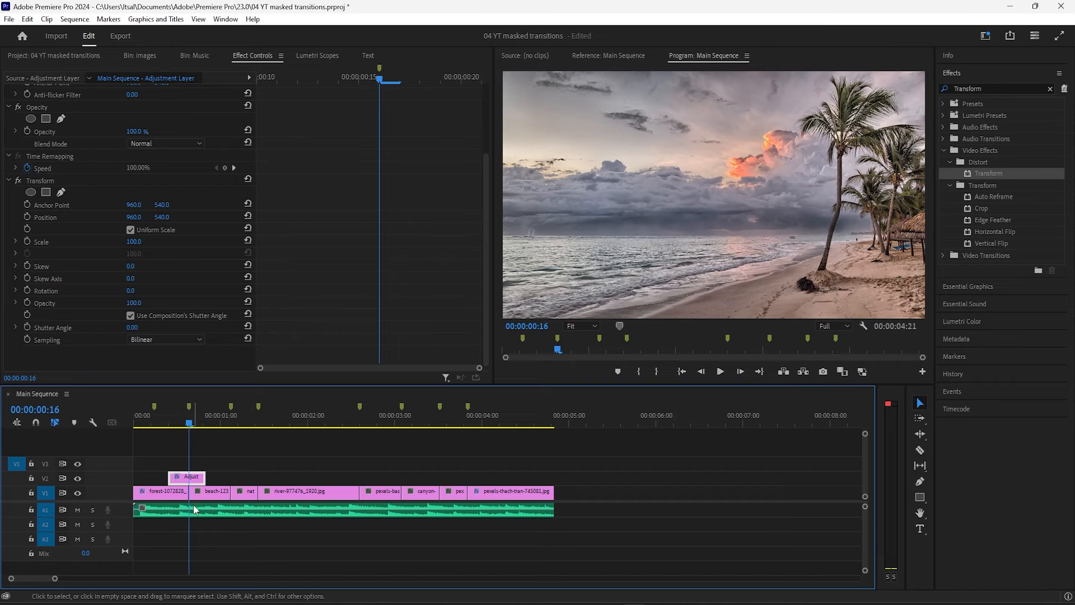
click(27, 241)
click(134, 241)
text(500)
key(Return)
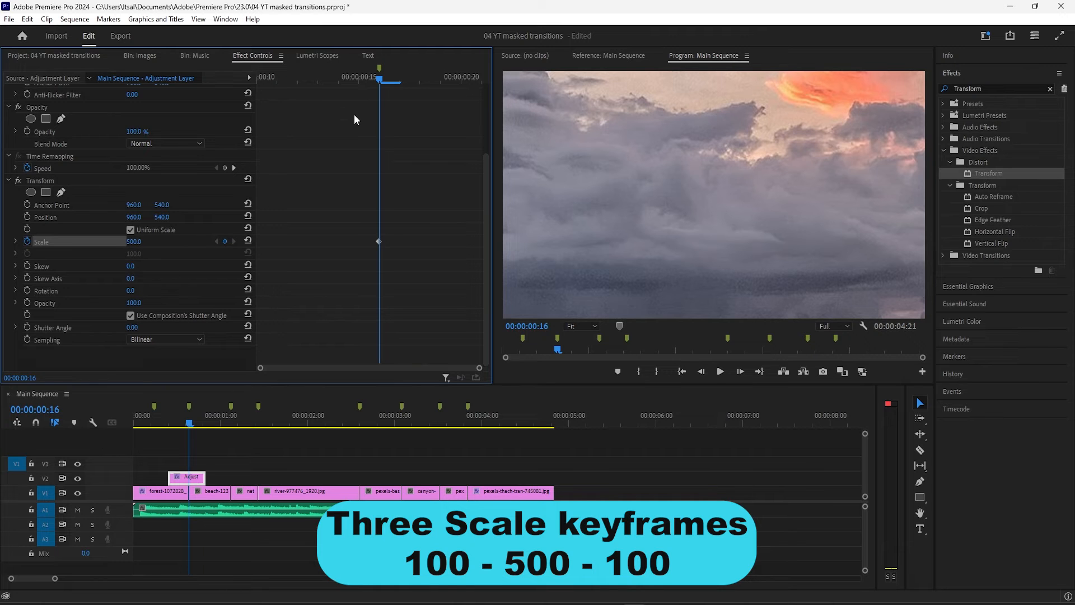
Add Transform Scale keyframes of 100 at 00:00:00:12 and 00:00:00:20 by resetting the parameter
drag(379, 78, 296, 83)
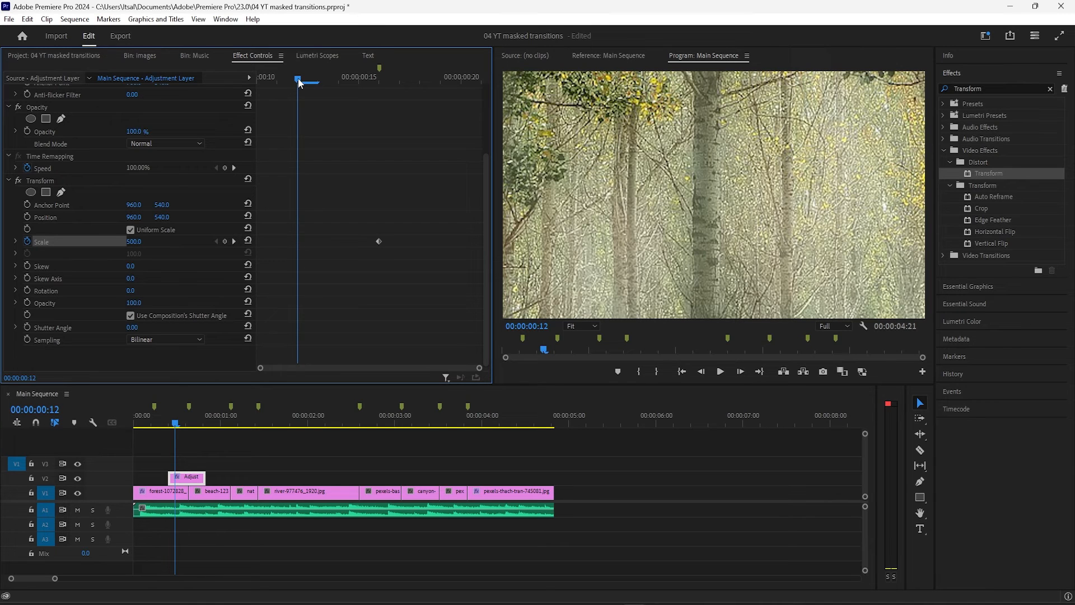
click(248, 241)
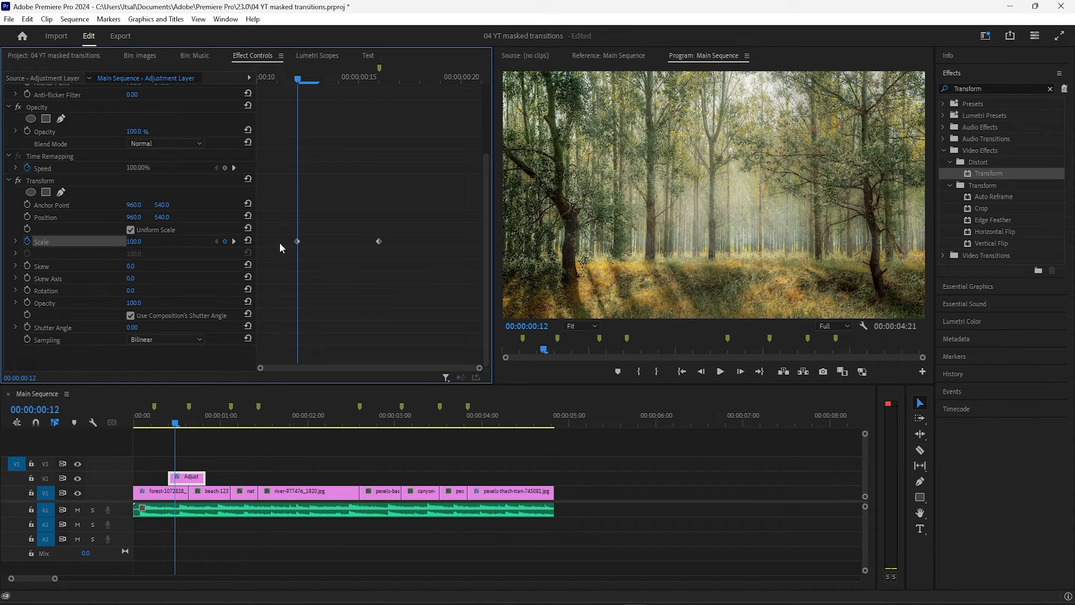
drag(298, 80, 458, 102)
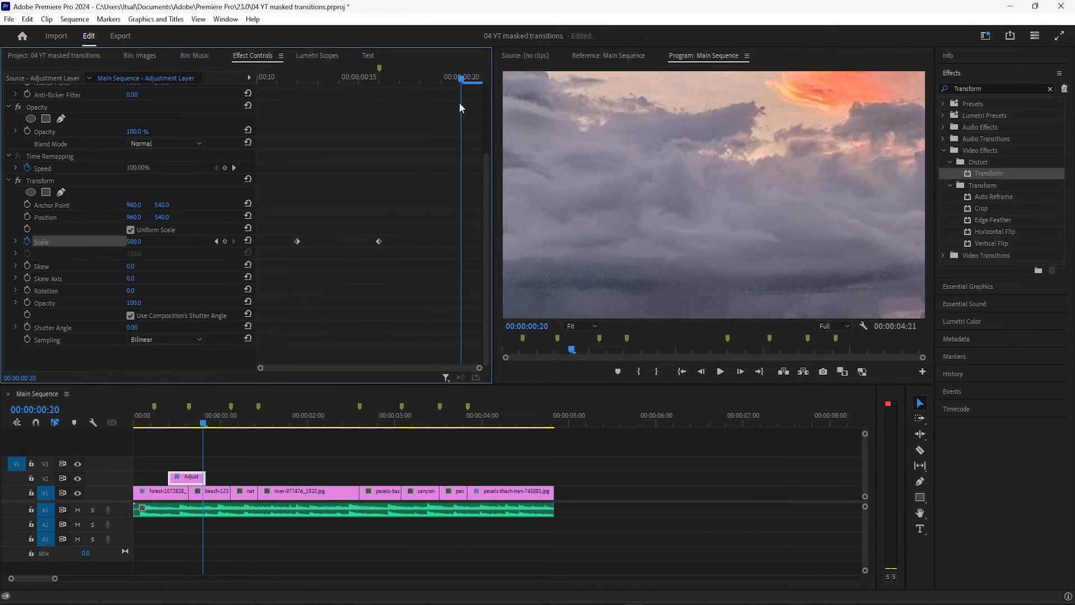
click(248, 241)
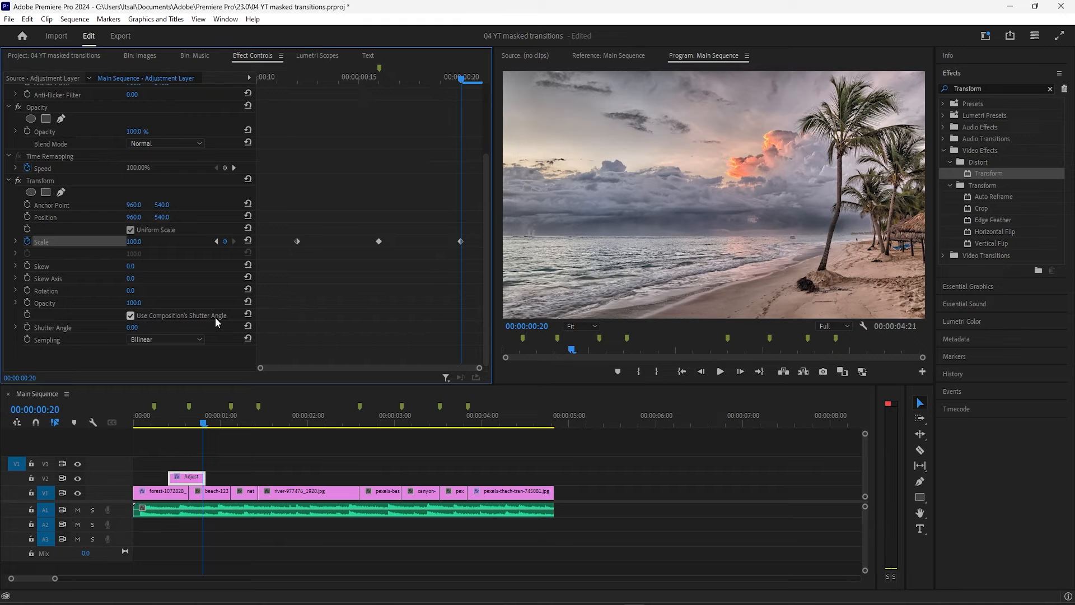
Turn off Use Composition's Shutter Angle and add a Shutter Angle keyframe of 360 at 00:00:00:16
click(130, 316)
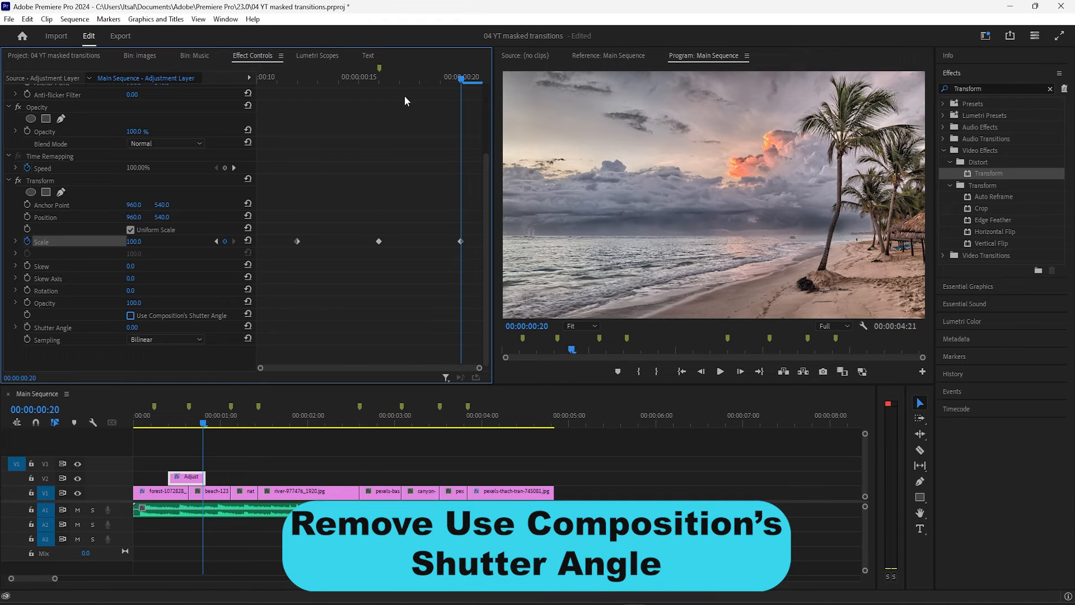
click(403, 82)
drag(403, 82, 382, 89)
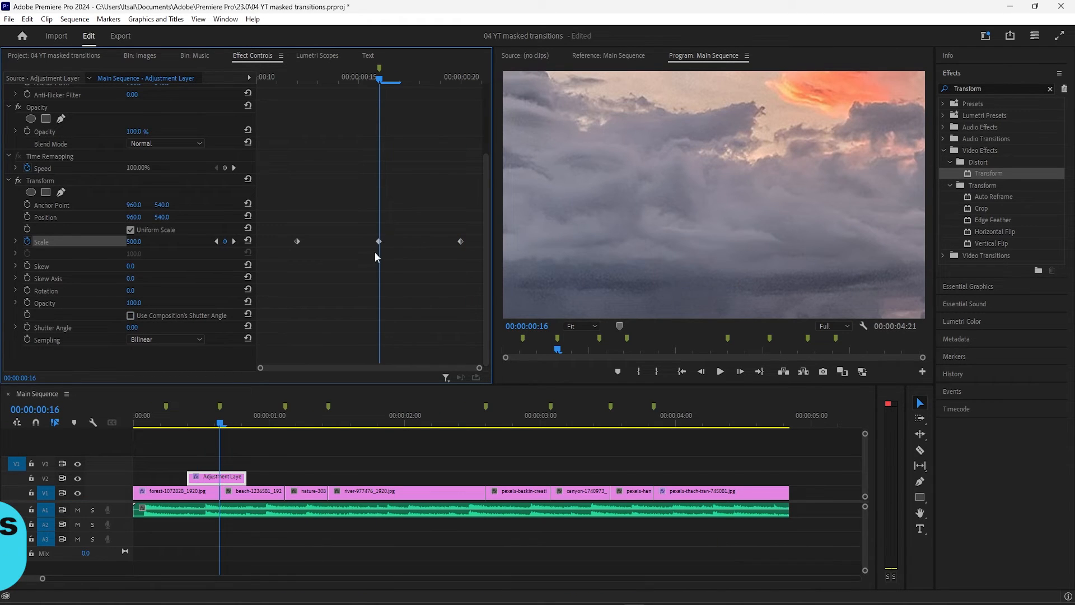
click(28, 326)
click(142, 325)
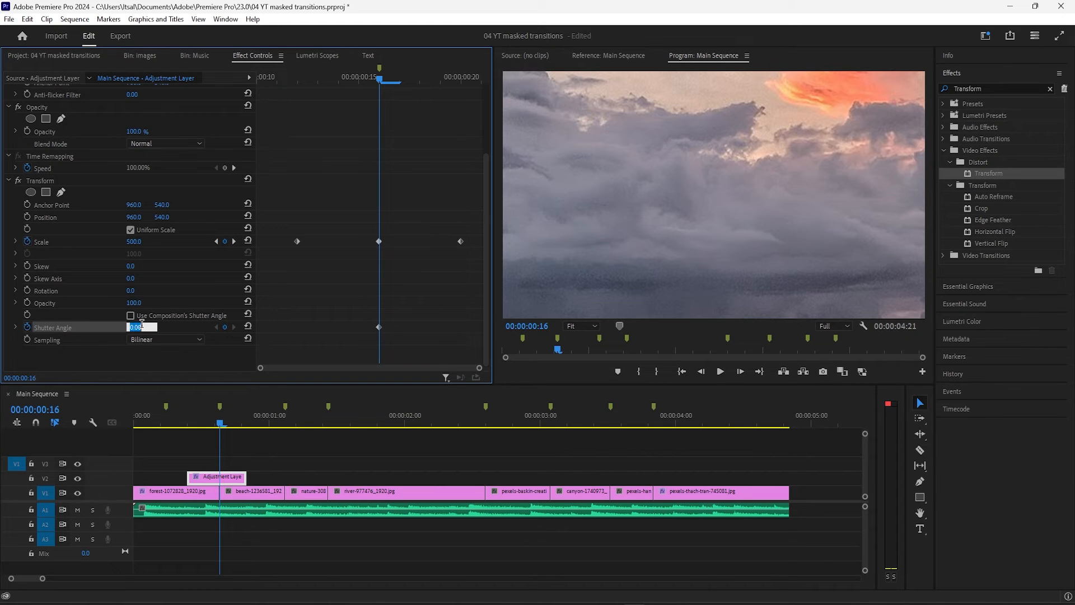
text(360)
key(Return)
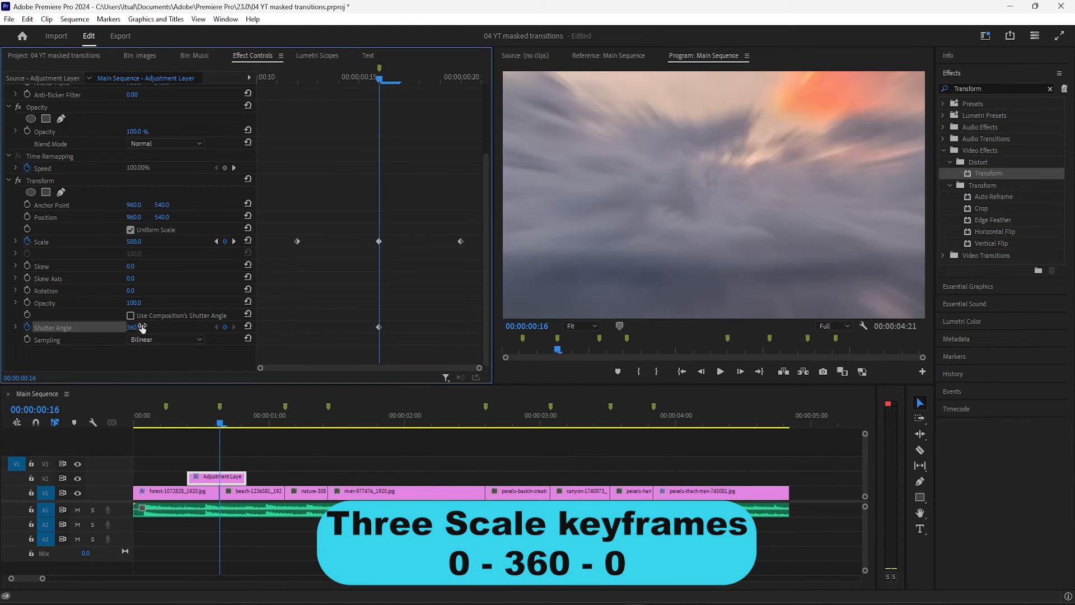
Add Shutter Angle keyframes of 0 at 00:00:00:12 and 00:00:00:20 by resetting the parameter
drag(381, 84, 297, 81)
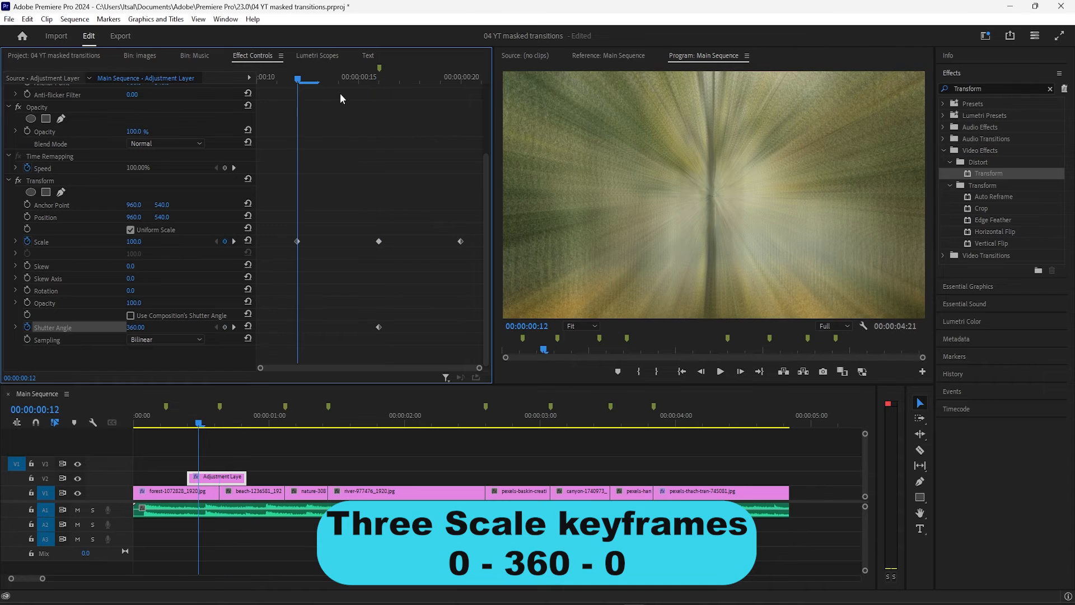
click(250, 329)
drag(298, 81, 446, 101)
click(248, 327)
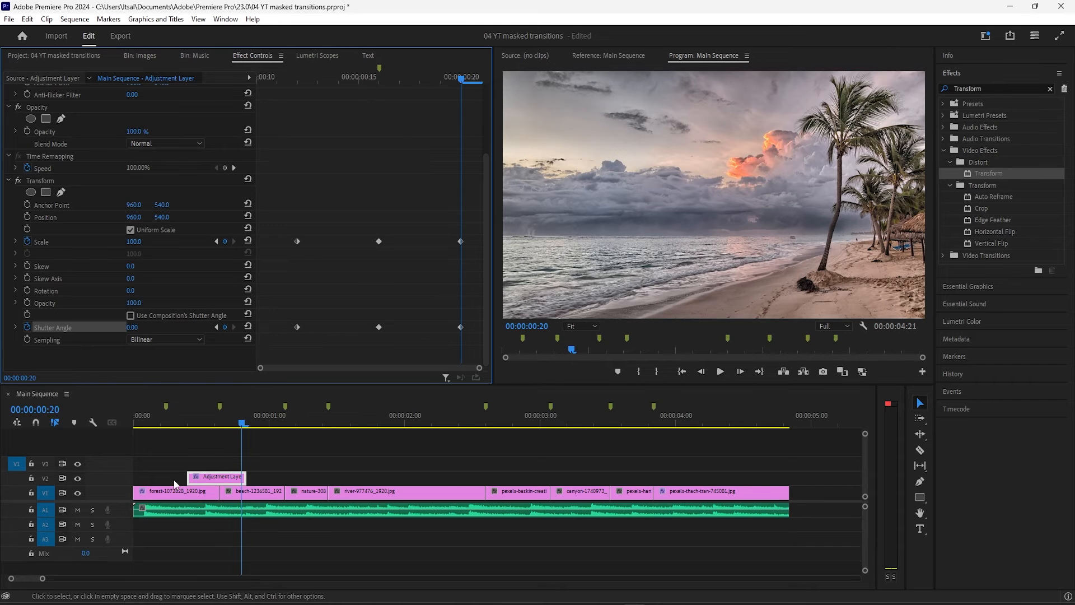
Play the sequence from its start to review the zoom transition between the forest and beach images
drag(163, 417, 72, 423)
click(269, 447)
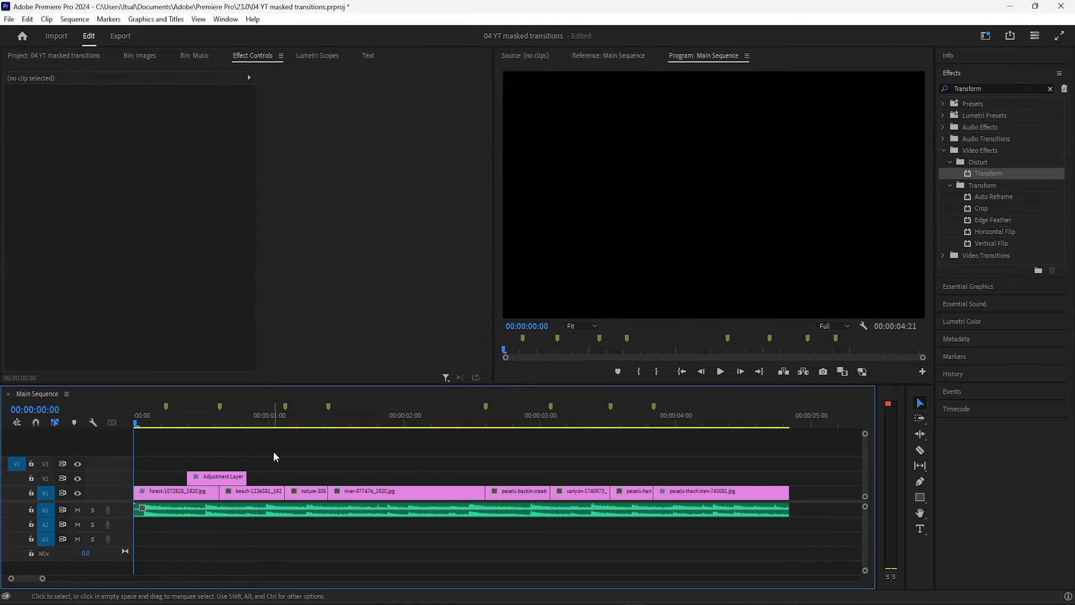
key(space)
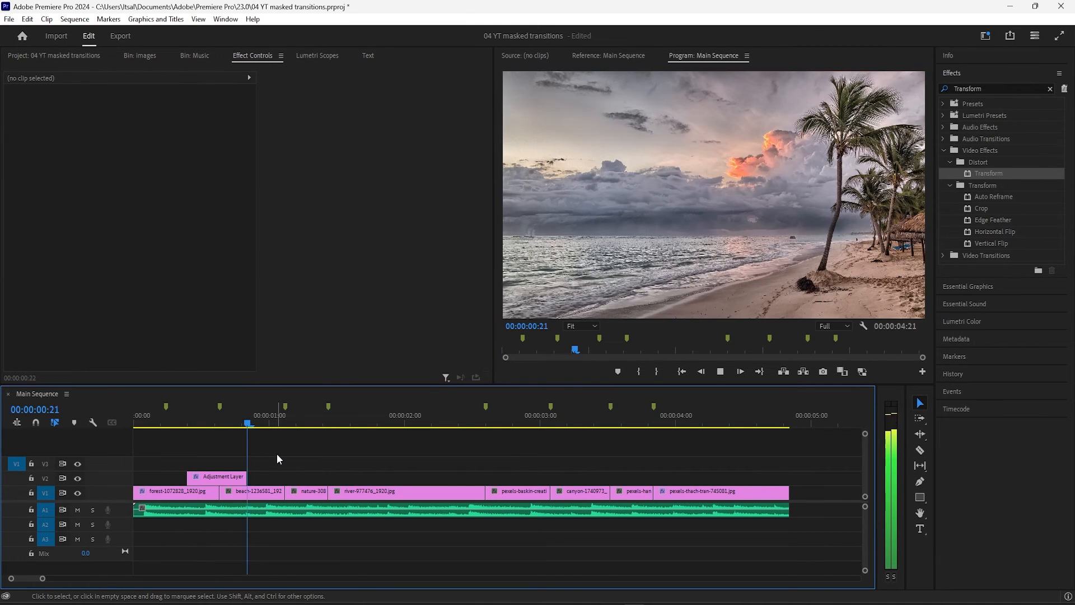
key(space)
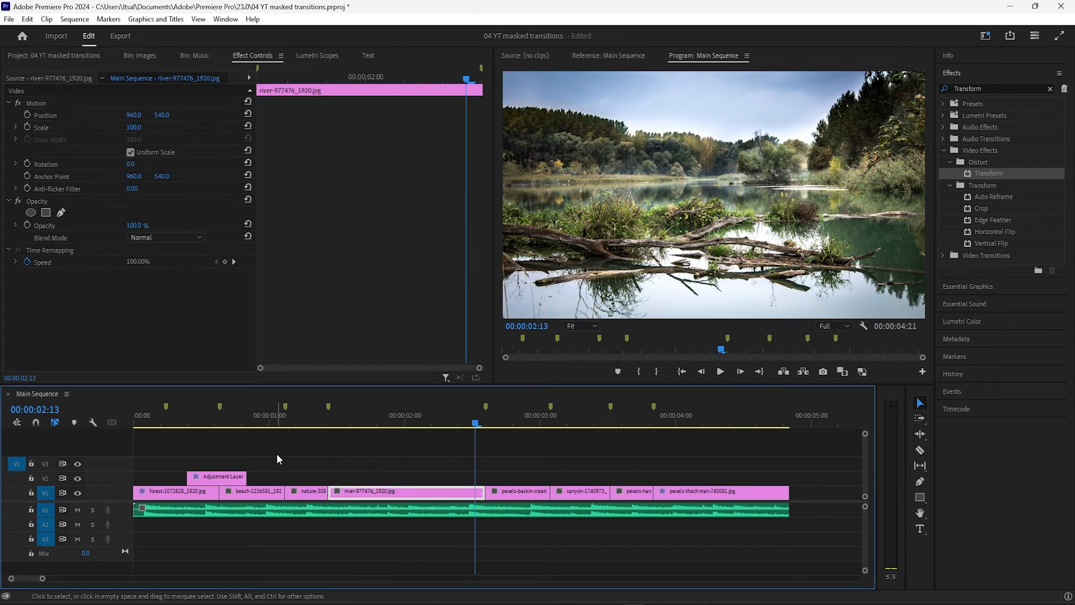
mouse_move(172, 425)
mouse_down()
mouse_move(253, 427)
mouse_move(154, 426)
mouse_move(182, 425)
mouse_up()
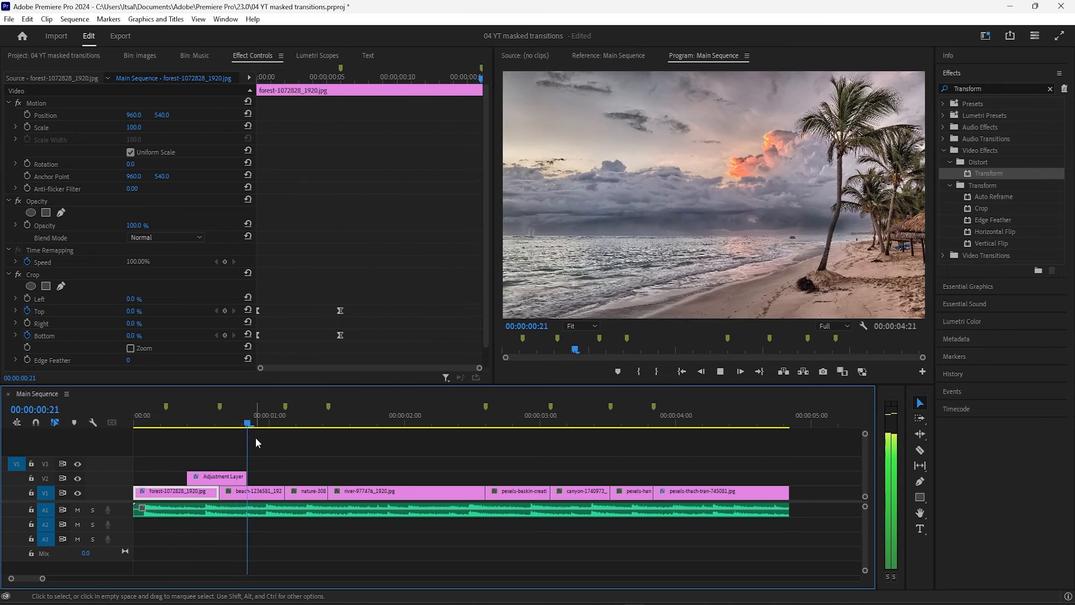
key(space)
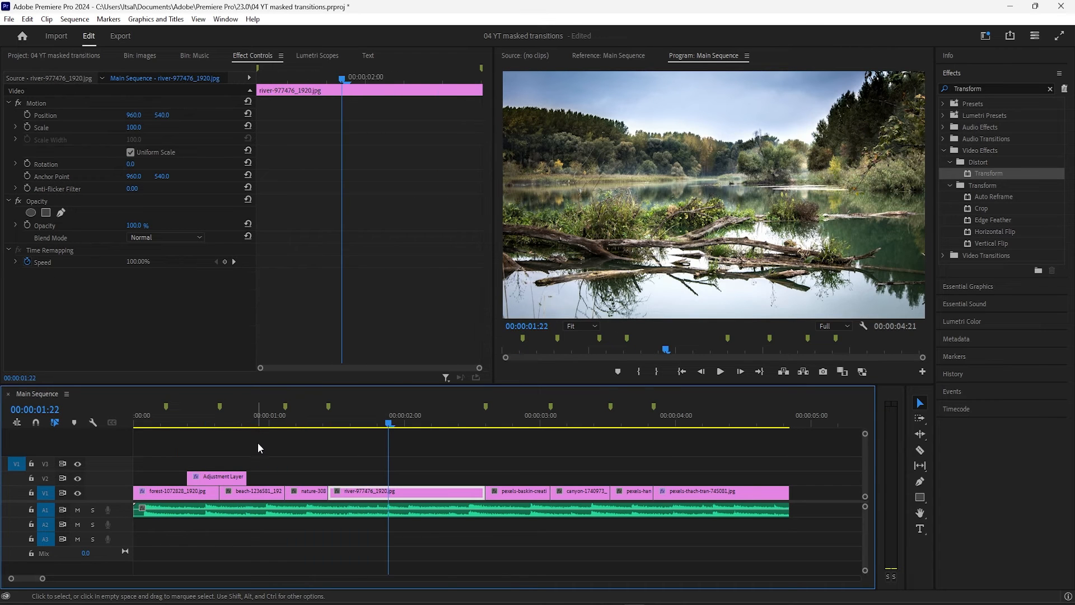
Duplicate the adjustment layer and centre the copy over the cut after the river image, checking its alignment at 00:00:02:15
drag(225, 476, 491, 482)
drag(482, 415, 485, 420)
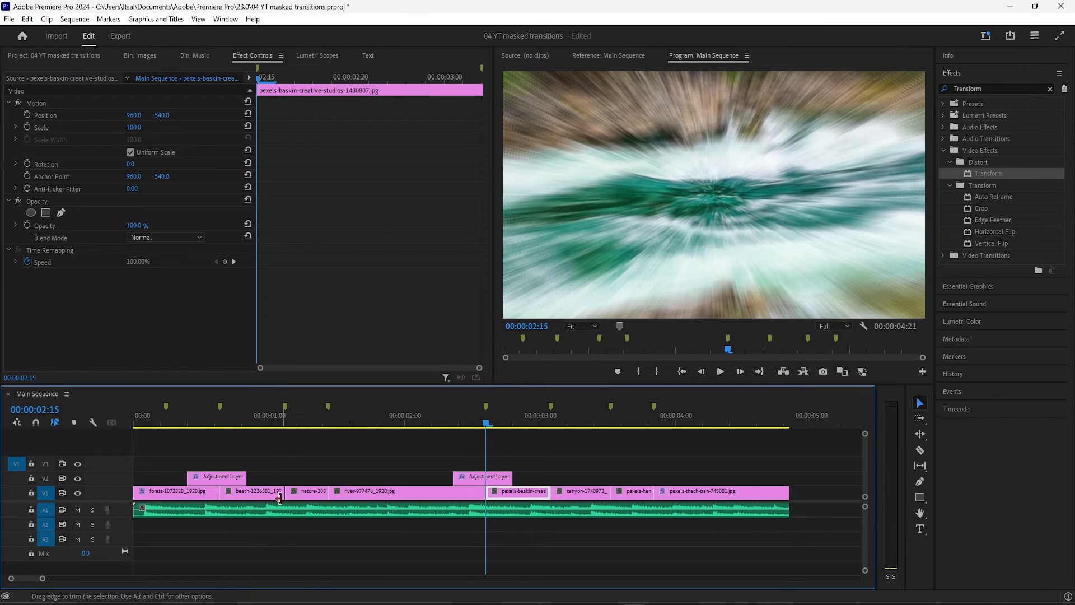
click(227, 474)
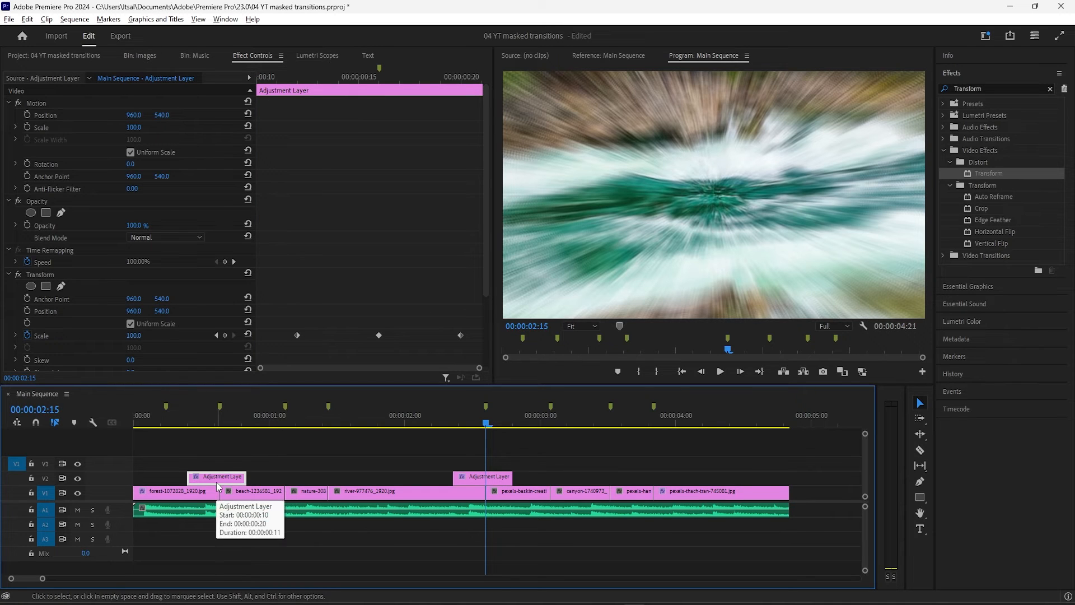
drag(217, 483, 340, 476)
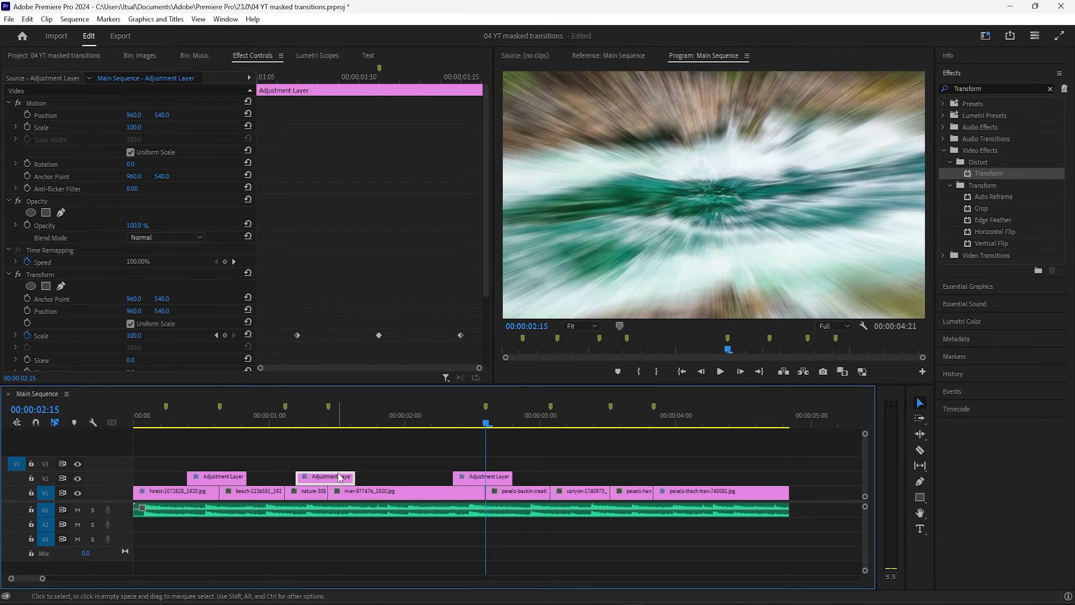
key(Delete)
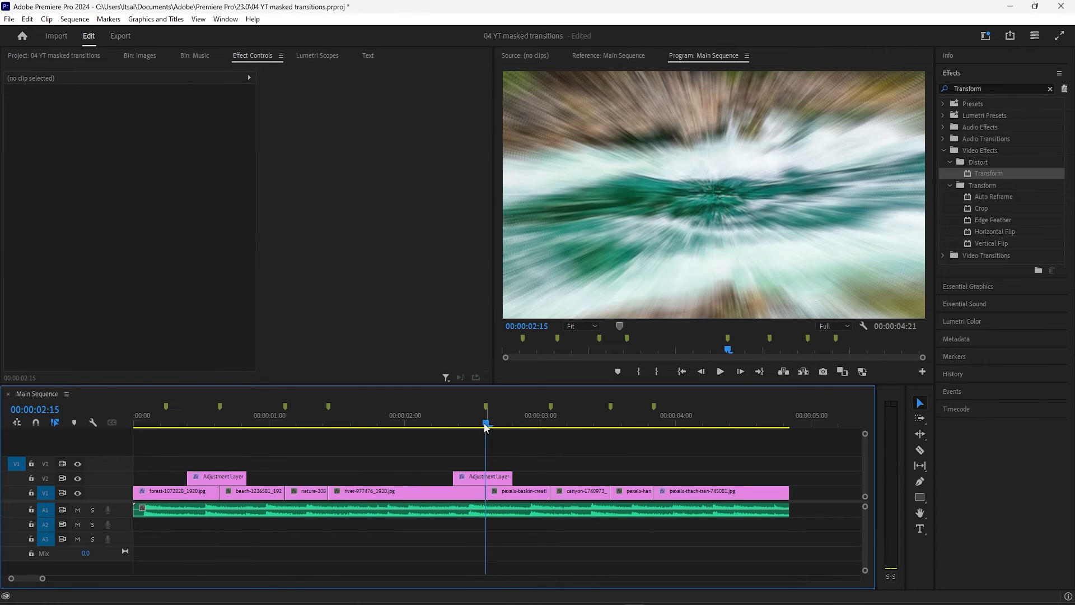
Play the part of the sequence around the second adjustment layer to review the zoom transition after the river image
click(482, 478)
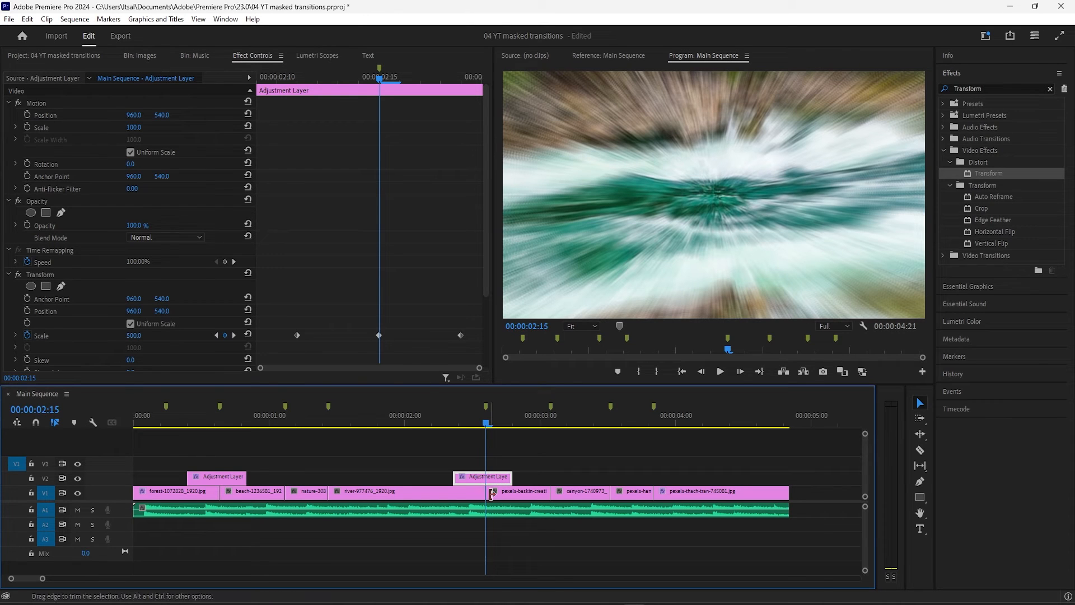
drag(480, 423, 405, 423)
key(space)
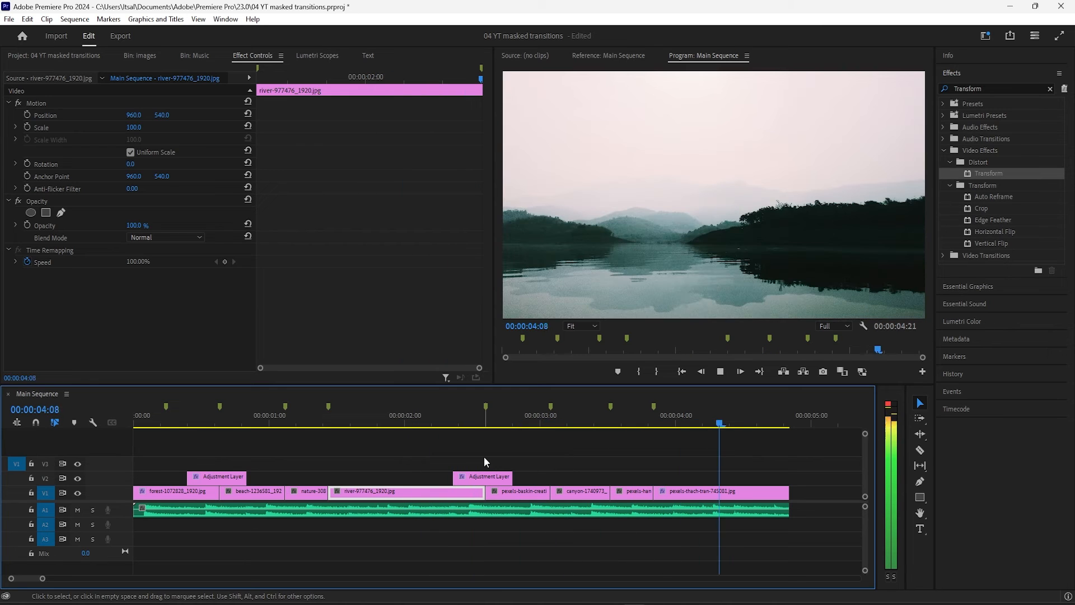
click(422, 424)
key(space)
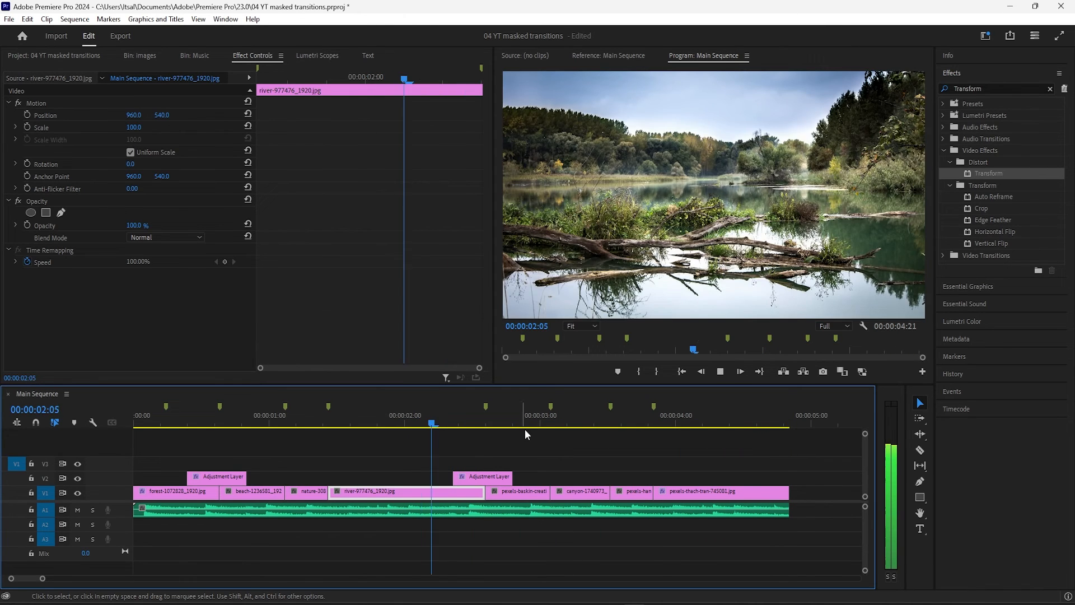
key(space)
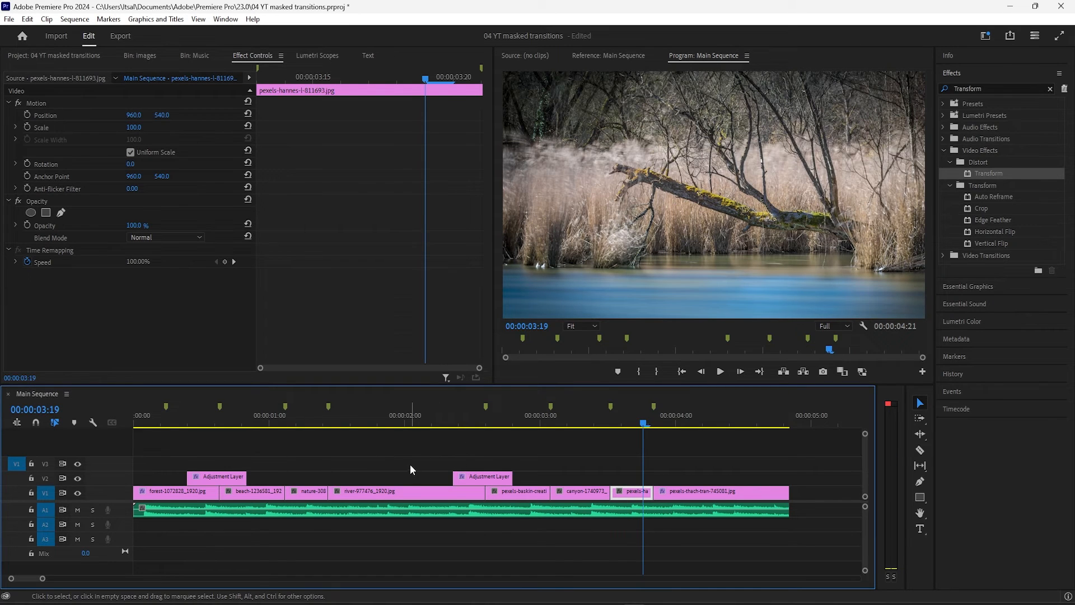
Animate the forest image's Motion Scale with keyframes of 100 at 00:00:00:00 and 110 at 00:00:00:15, and scrub through the zoom
click(156, 492)
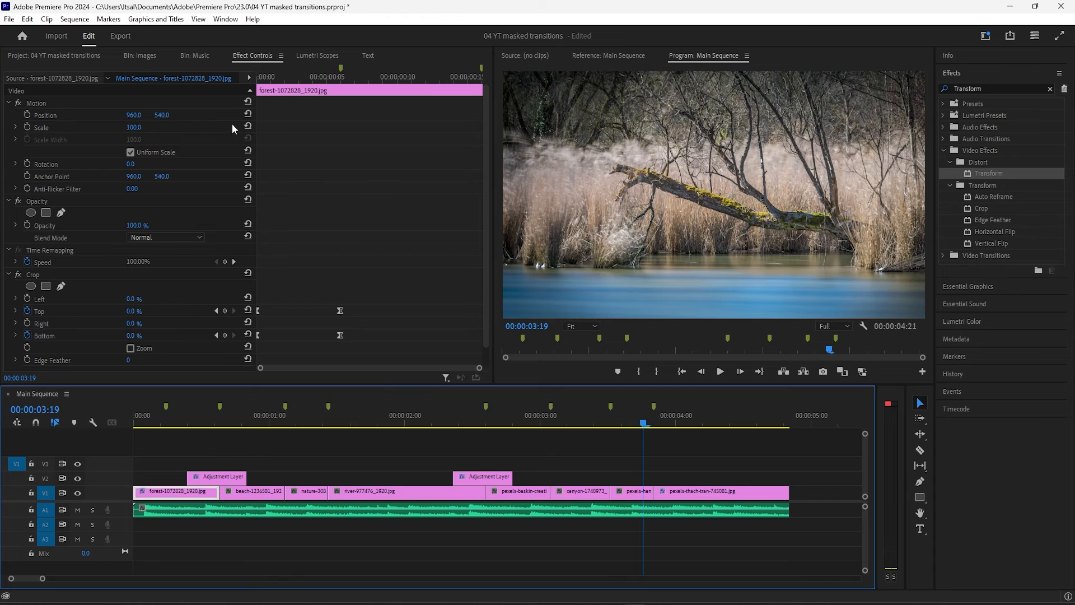
drag(315, 78, 257, 79)
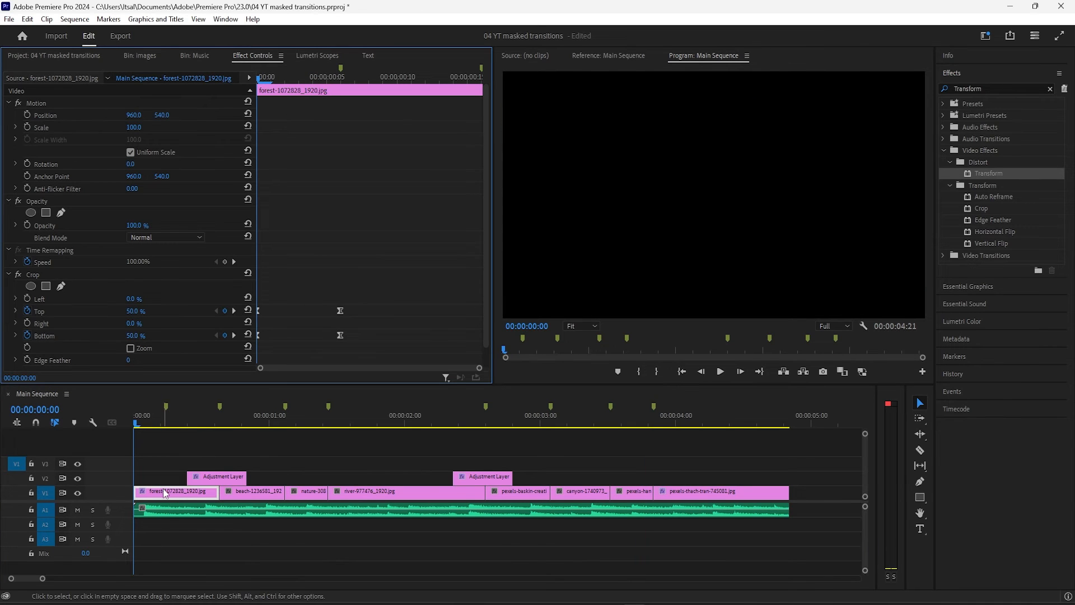
click(28, 128)
drag(258, 81, 470, 80)
click(139, 127)
text(110)
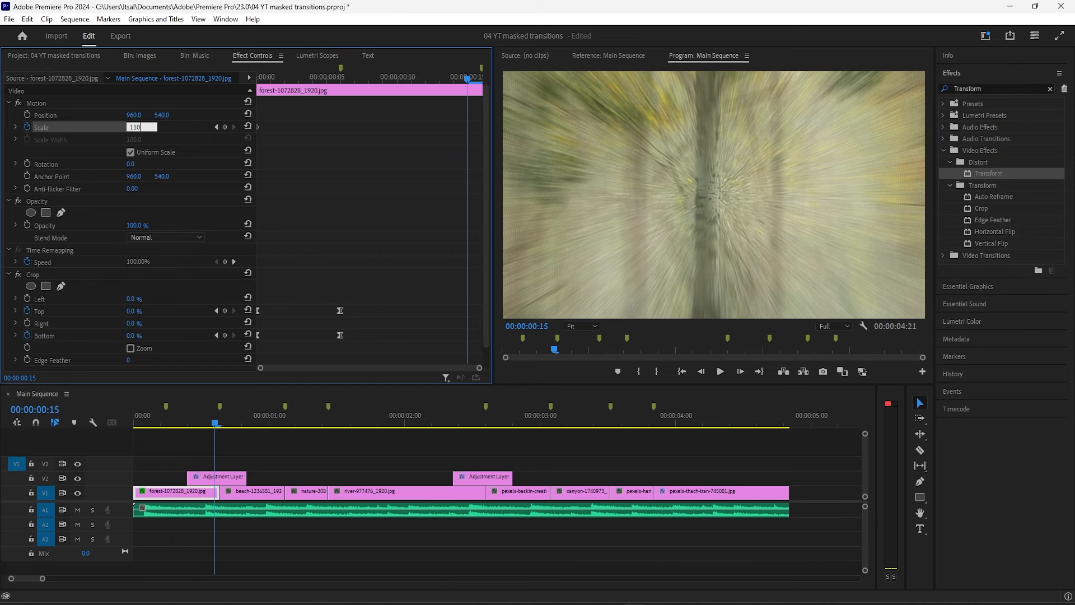
key(Return)
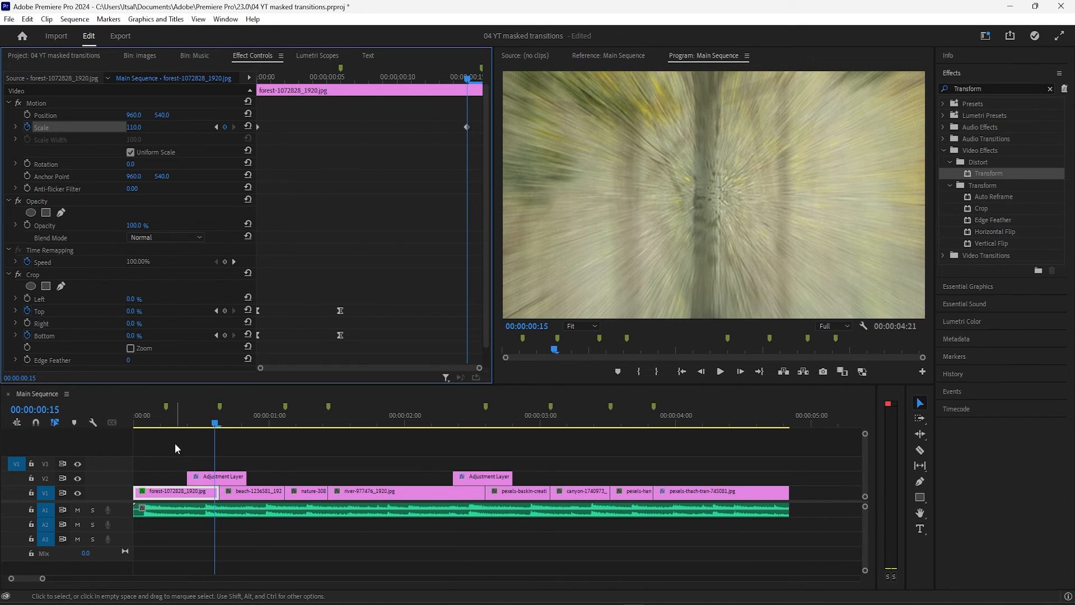
click(151, 423)
drag(177, 424, 209, 425)
Copy the forest clip in the timeline so its attributes can be reused
right_click(181, 496)
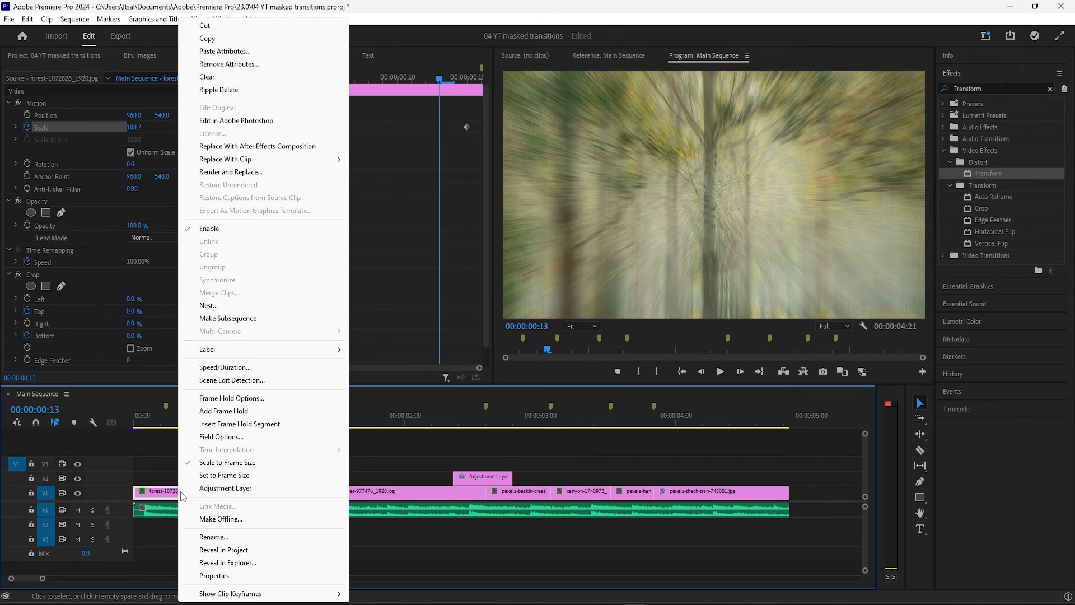
click(204, 36)
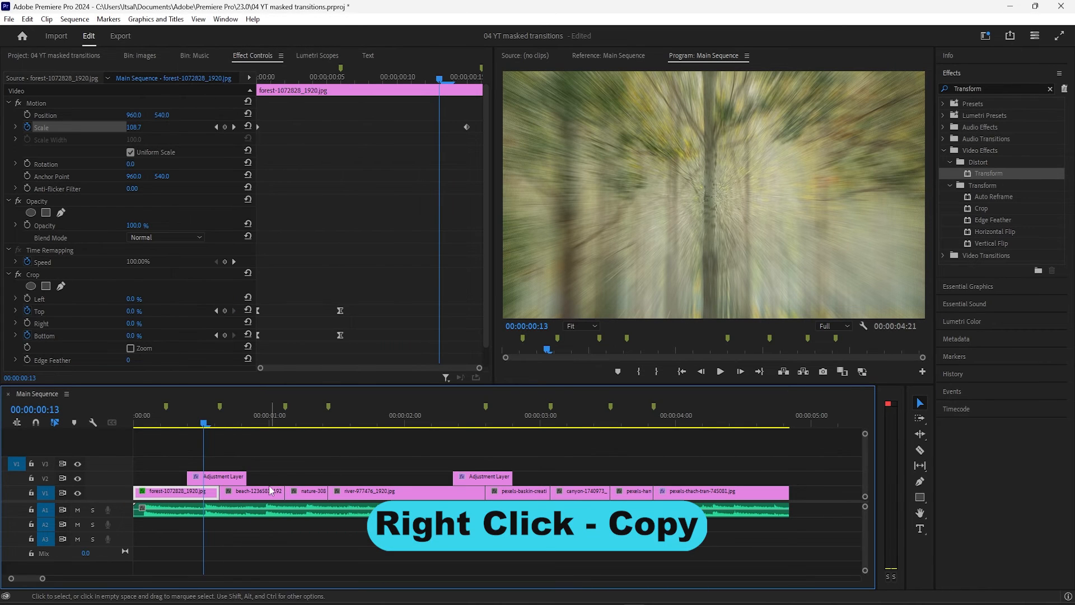
right_click(187, 492)
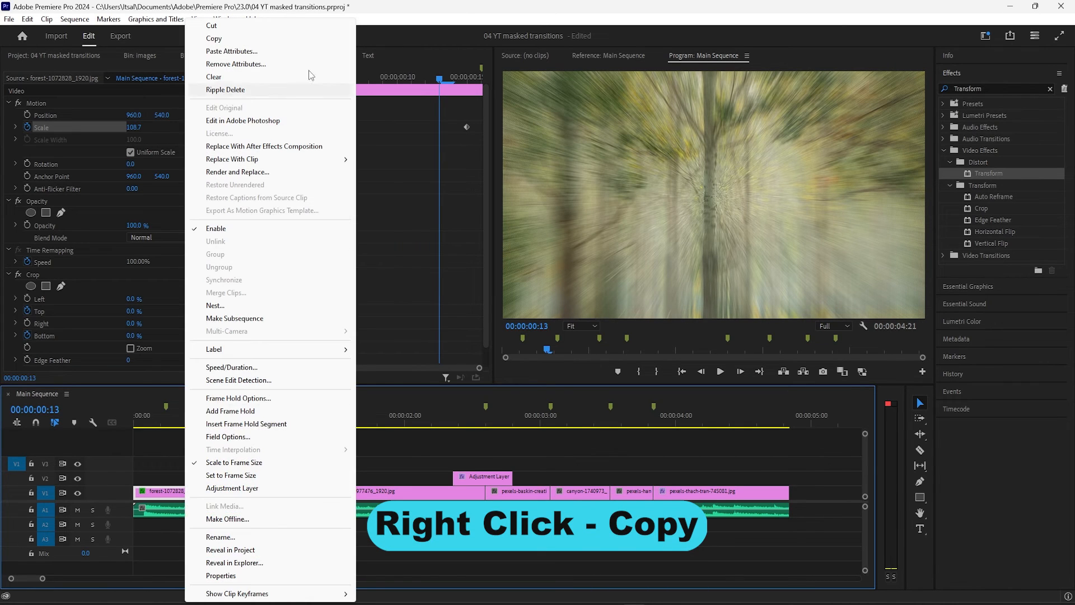
click(253, 40)
Paste only the Motion attributes onto all image clips after the forest, with Scale Attribute Times off
drag(277, 475, 422, 503)
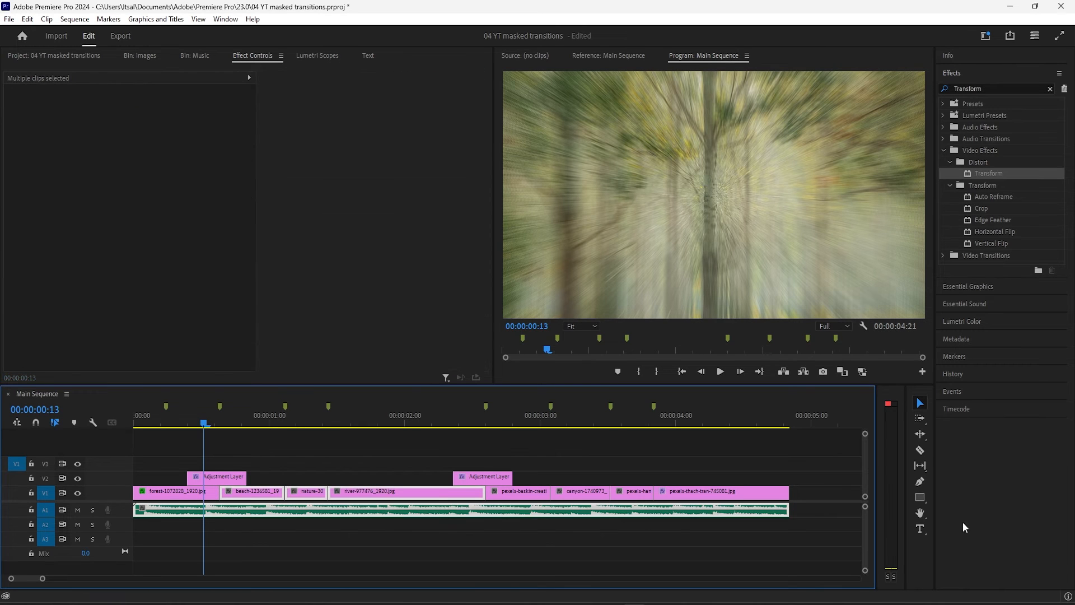
drag(823, 488, 250, 495)
right_click(371, 495)
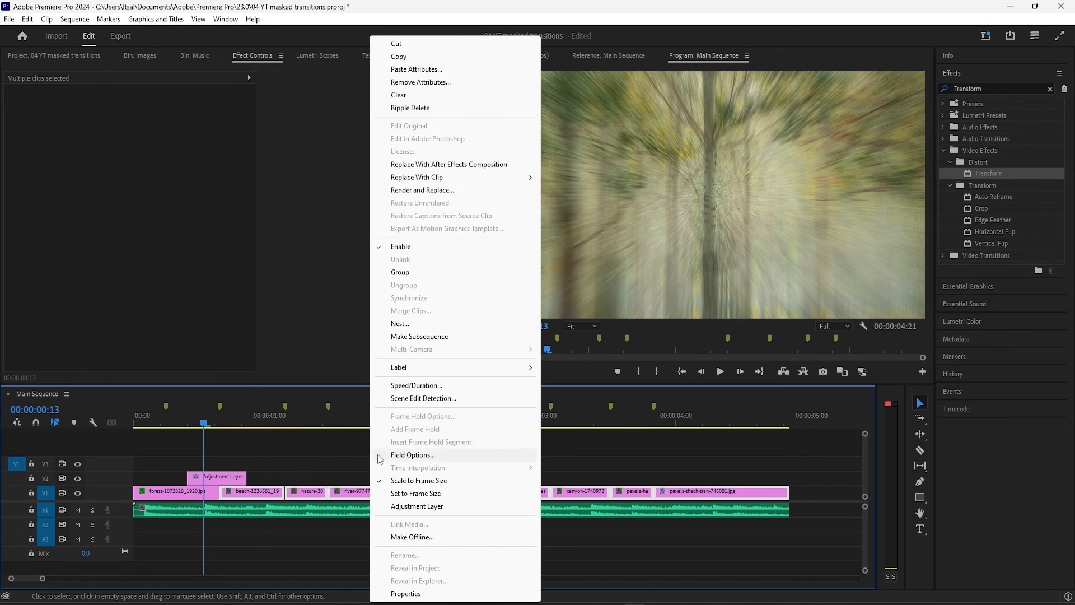
click(417, 69)
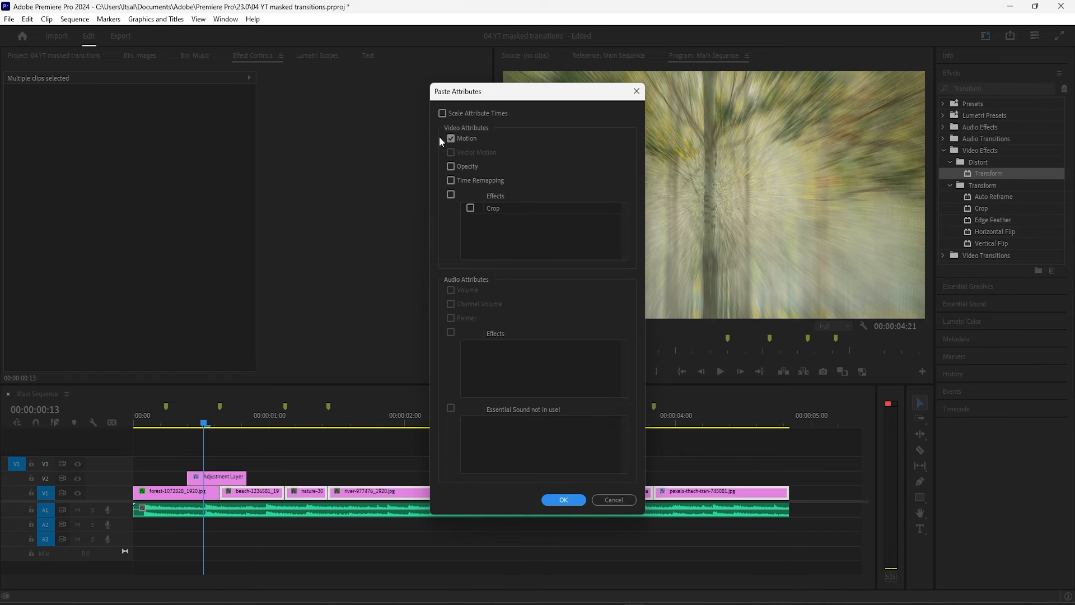
click(570, 498)
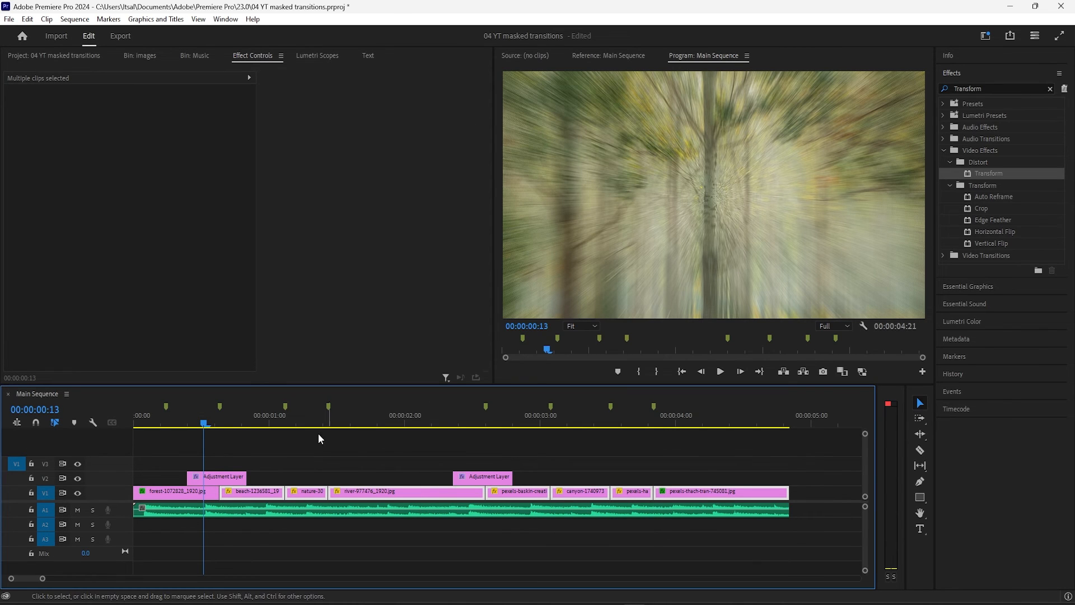
Play the whole sequence from the start to review the slow zoom on every image
click(134, 421)
click(254, 435)
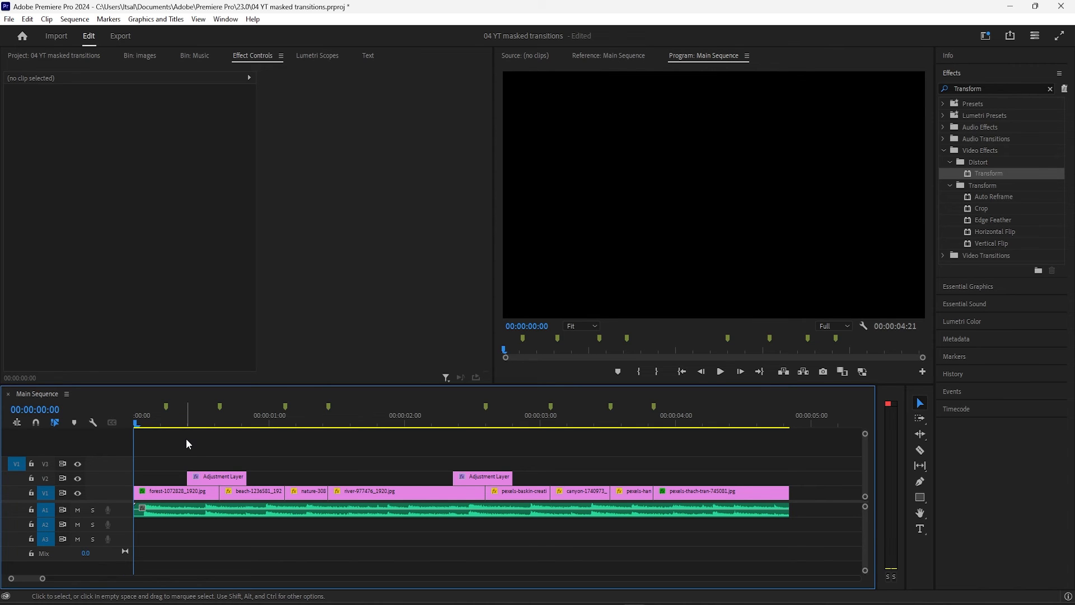
key(space)
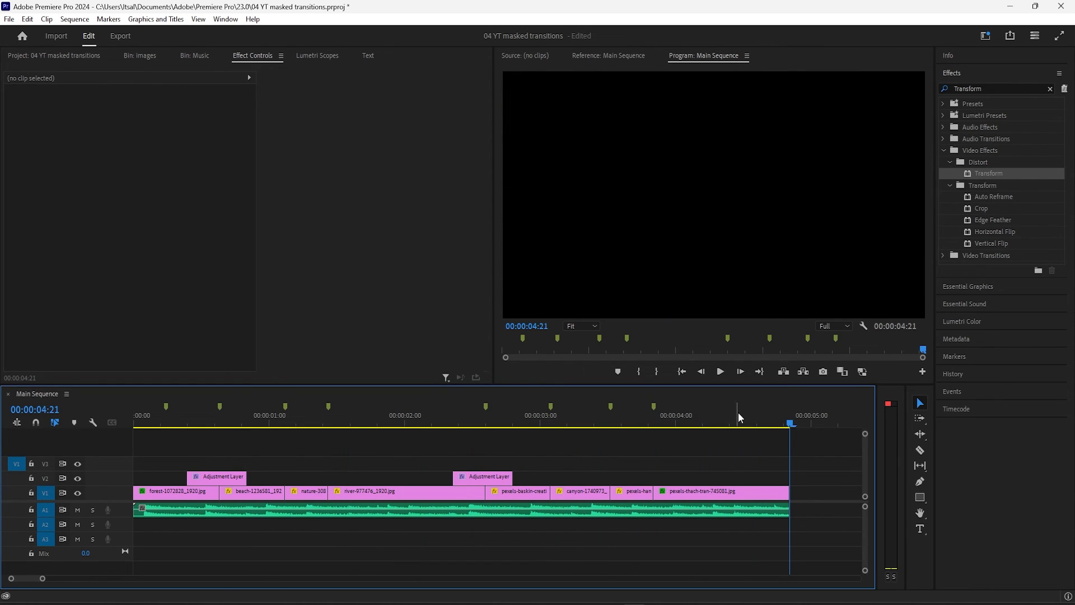
Move the river image's second Scale keyframe to 00:00:02:14 and set its value to 120
drag(699, 419, 415, 421)
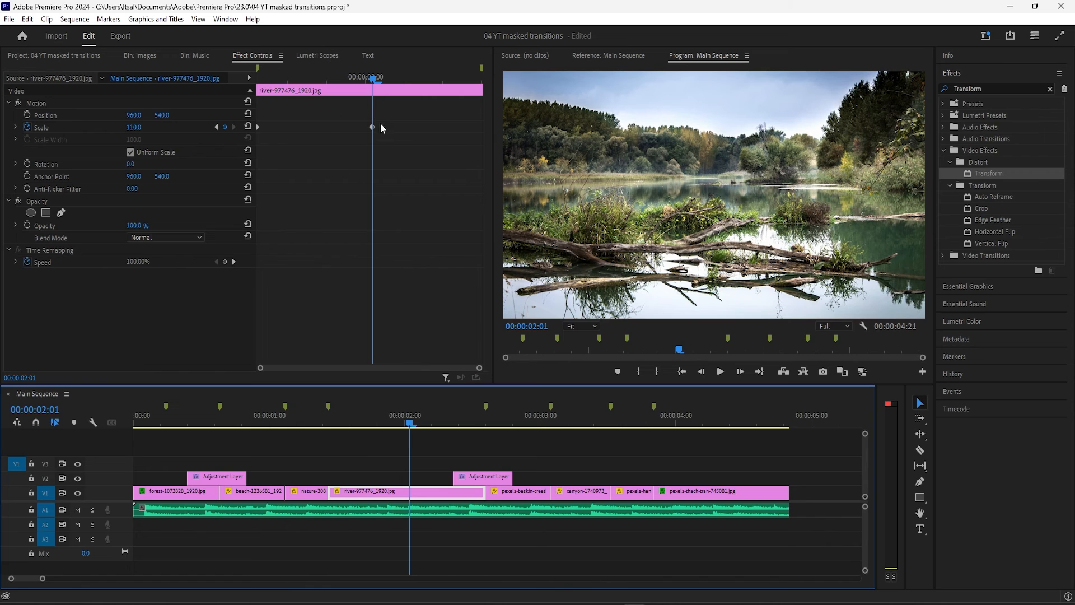
drag(374, 80, 476, 81)
drag(372, 126, 475, 127)
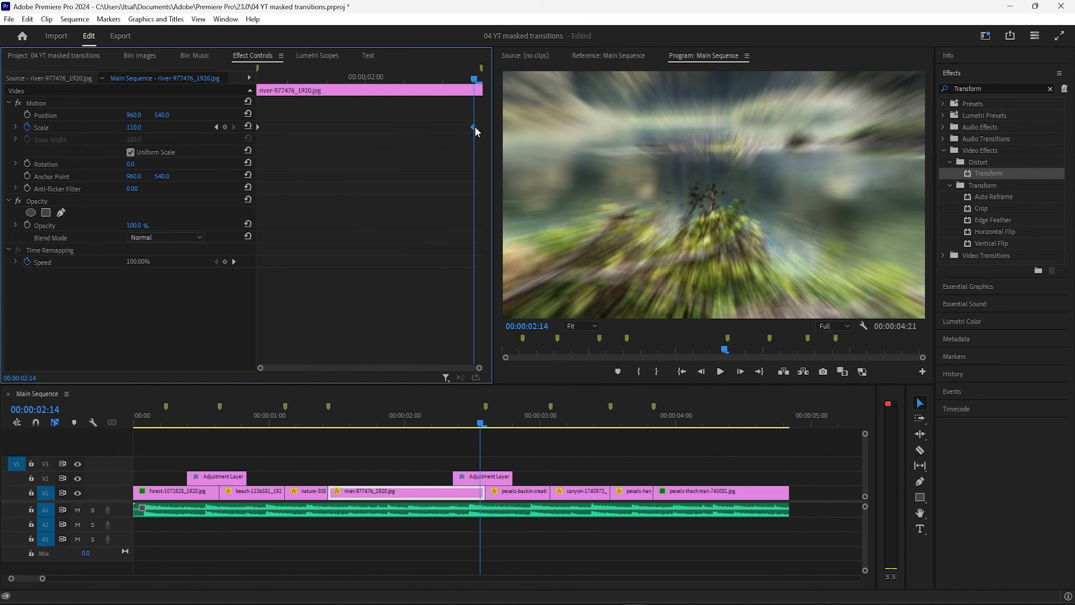
click(142, 127)
text(120)
key(Return)
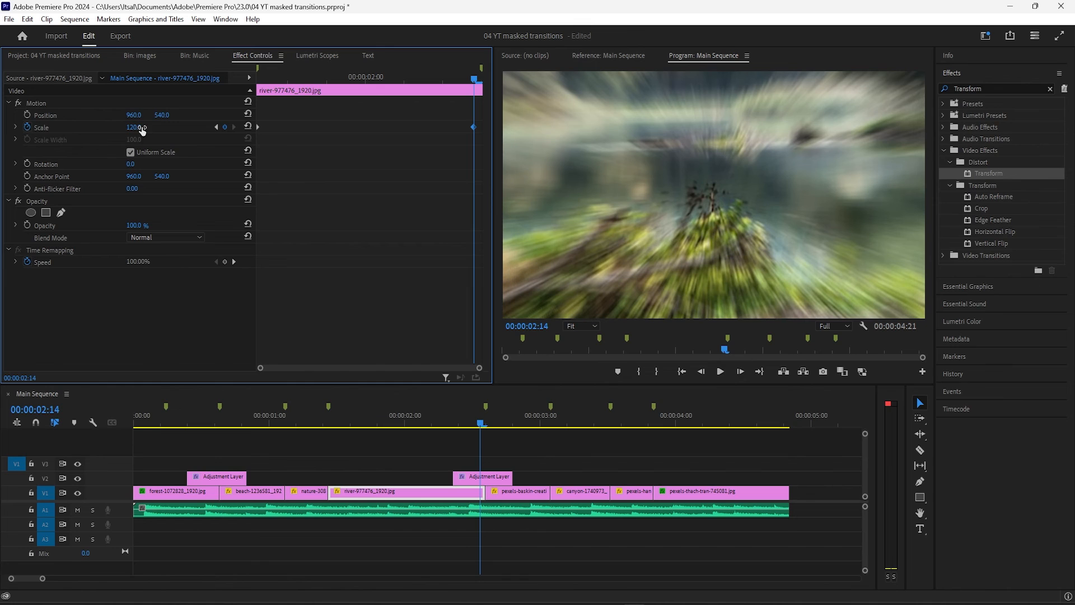
Move the last image's second Scale keyframe to 00:00:04:20 and set its Scale to 120
click(769, 422)
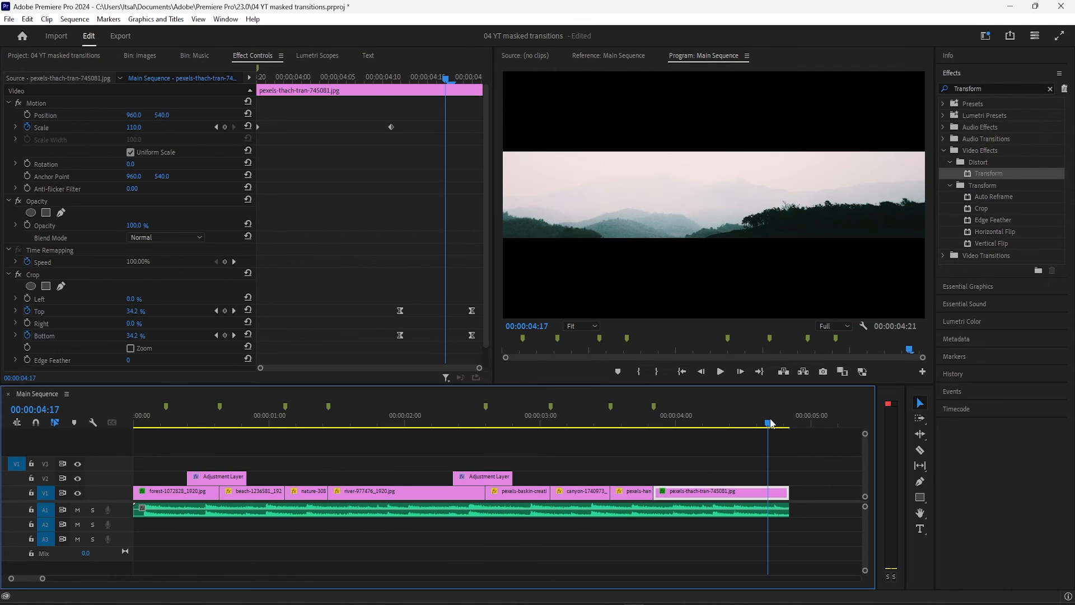
drag(771, 421, 785, 422)
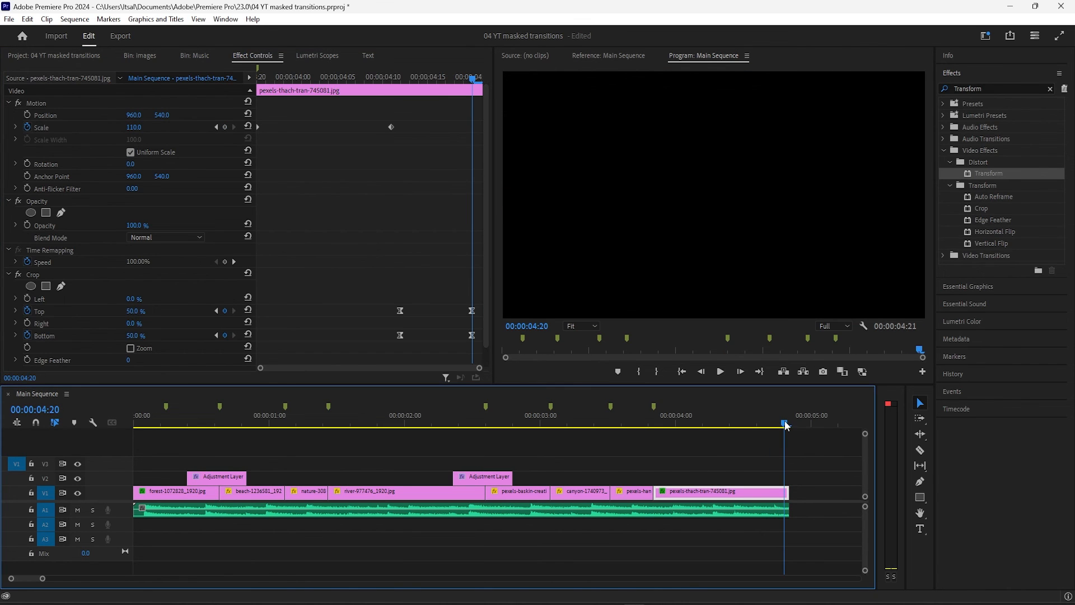
drag(394, 127, 475, 127)
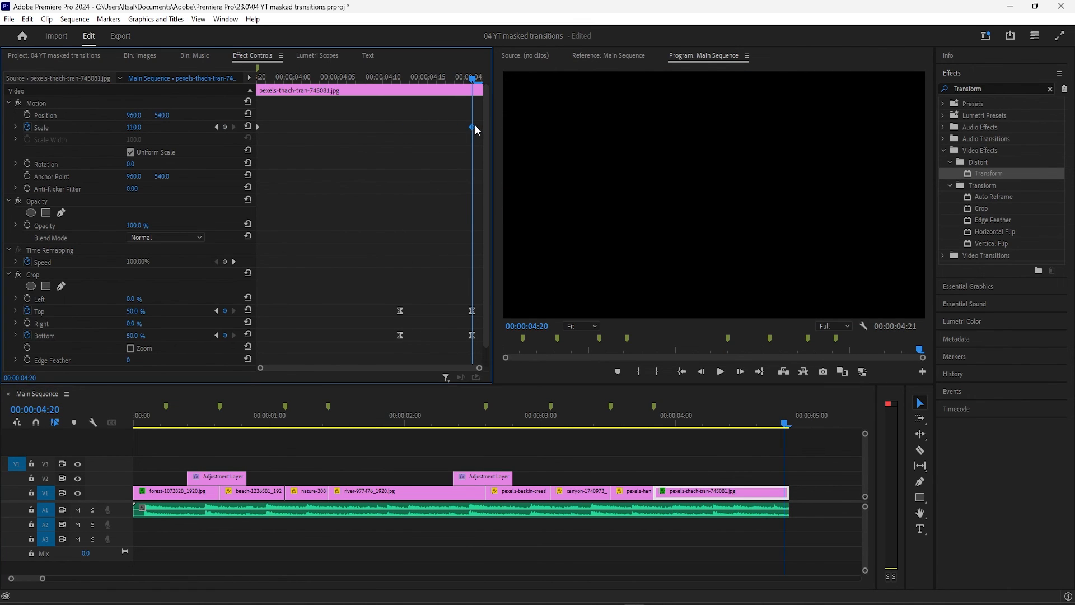
click(142, 125)
text(120)
key(Return)
Play the sequence from its start to review the extended zooms on the river and last images
click(297, 445)
key(Home)
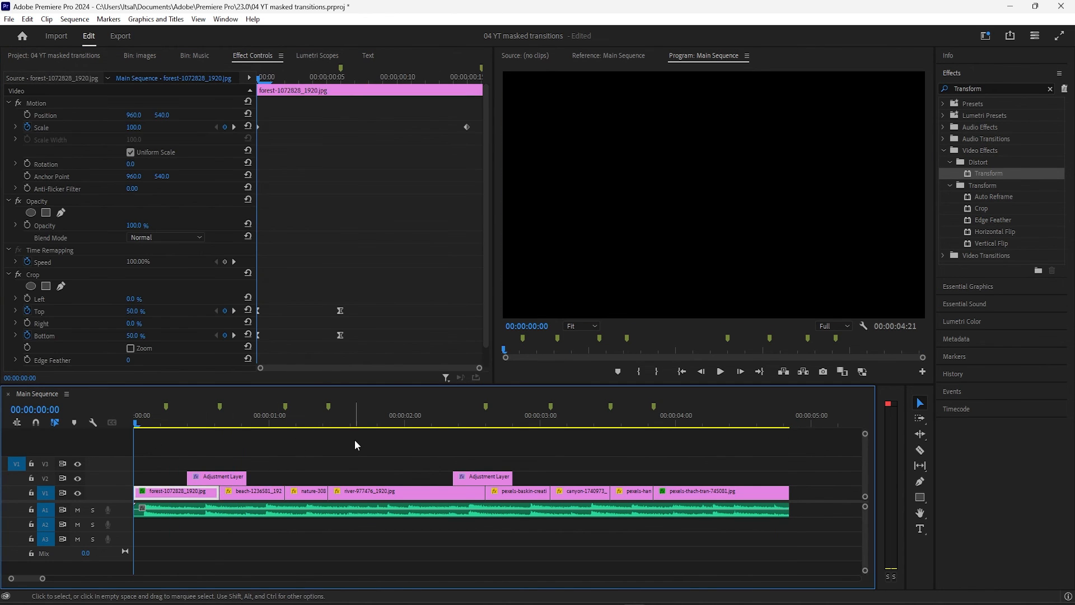
click(357, 450)
key(space)
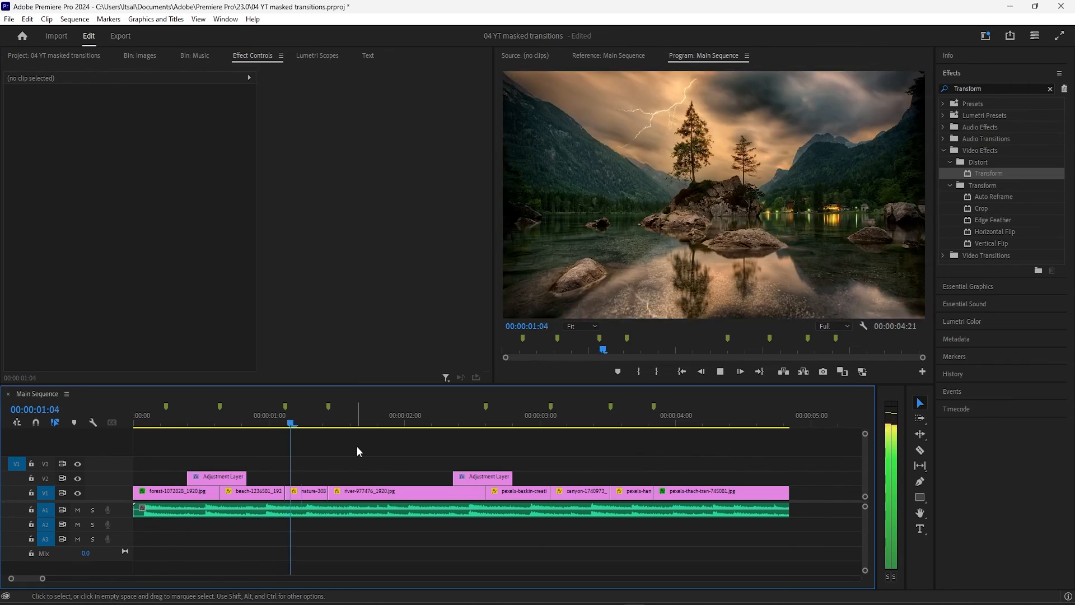